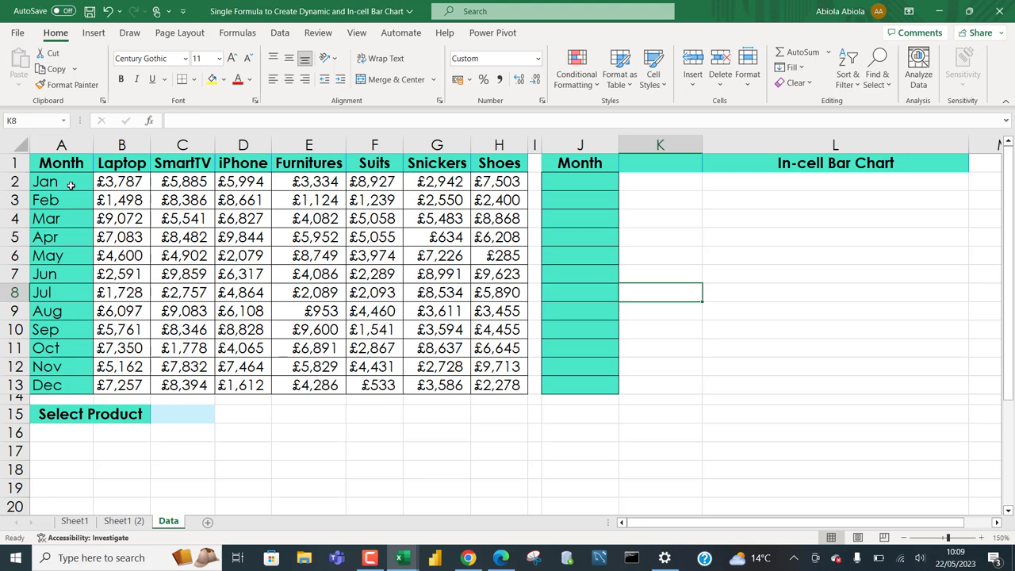
drag(80, 183, 69, 398)
drag(112, 166, 487, 163)
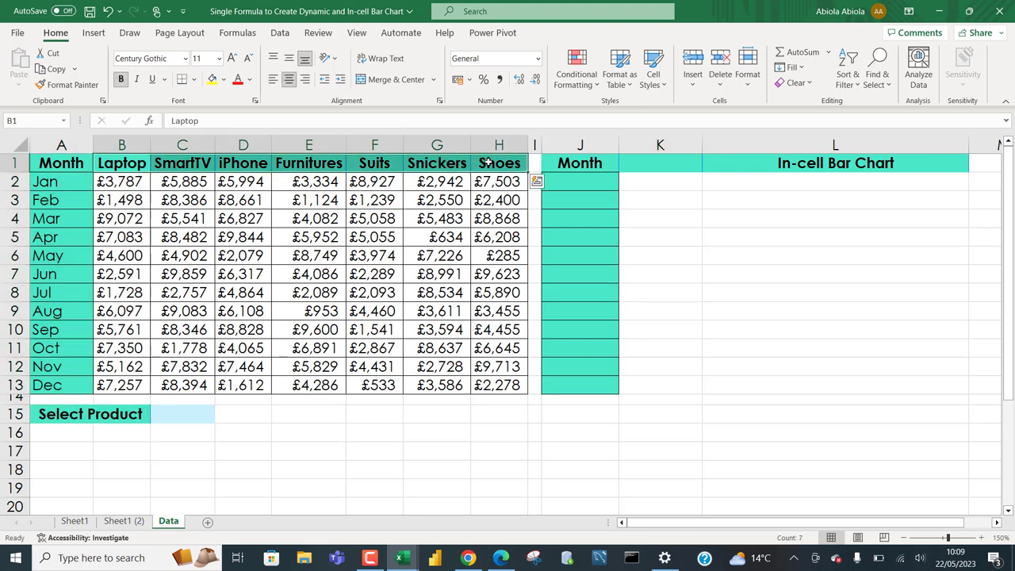
click(463, 219)
Step: Add list data validation to the Select Product cell C15, using the product headers B1:H1 as the source
click(179, 416)
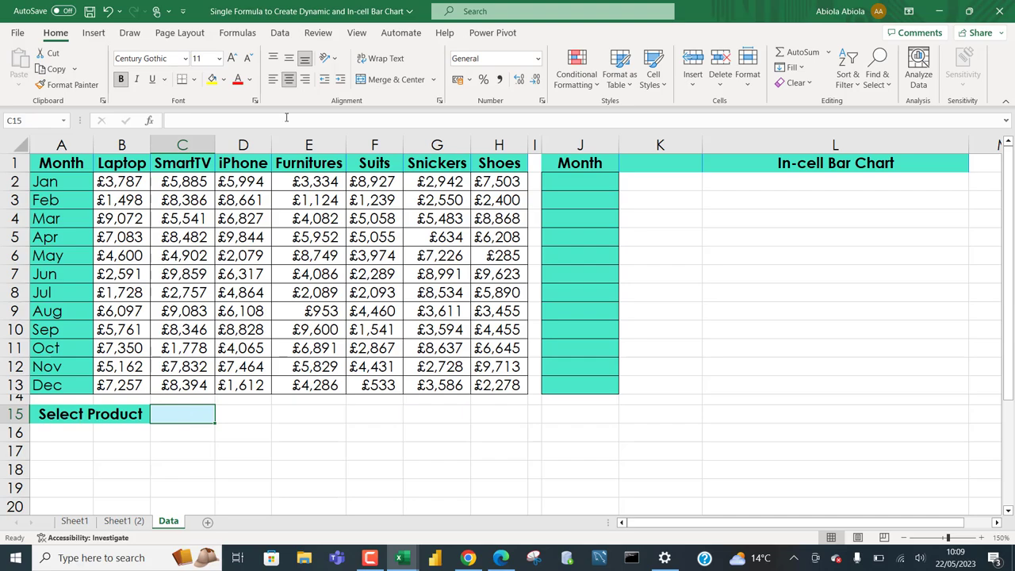
click(282, 34)
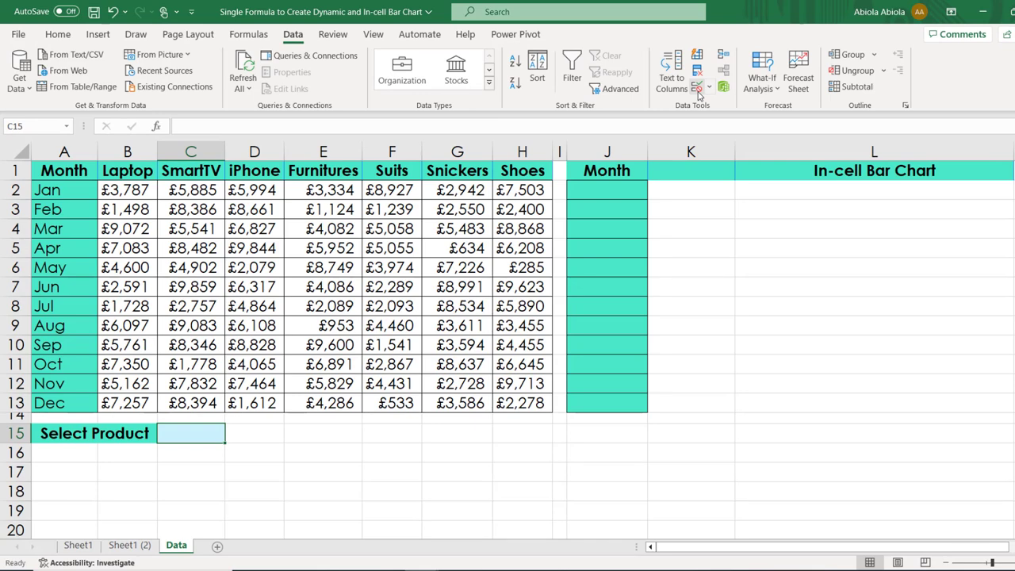
click(673, 90)
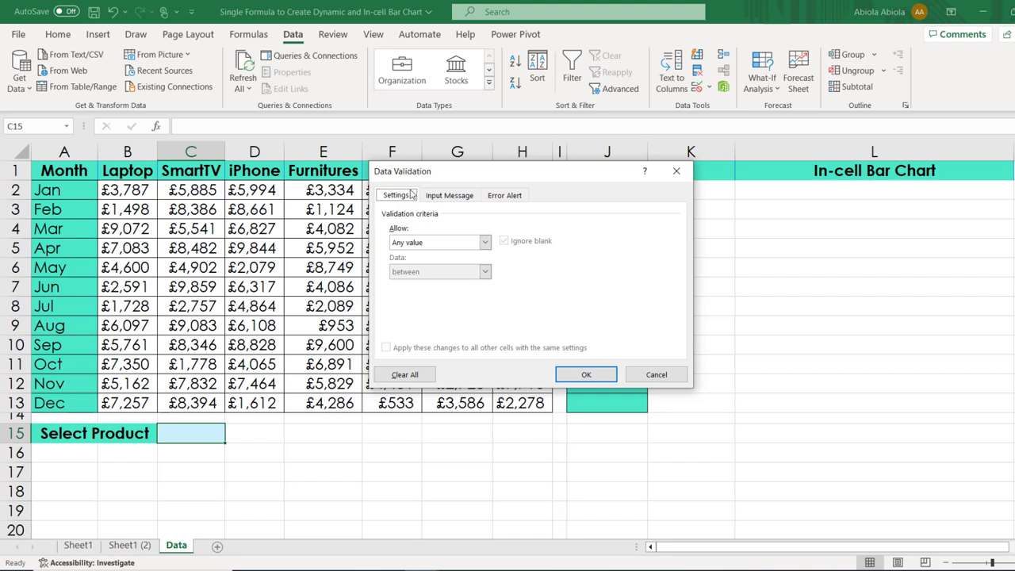
click(426, 245)
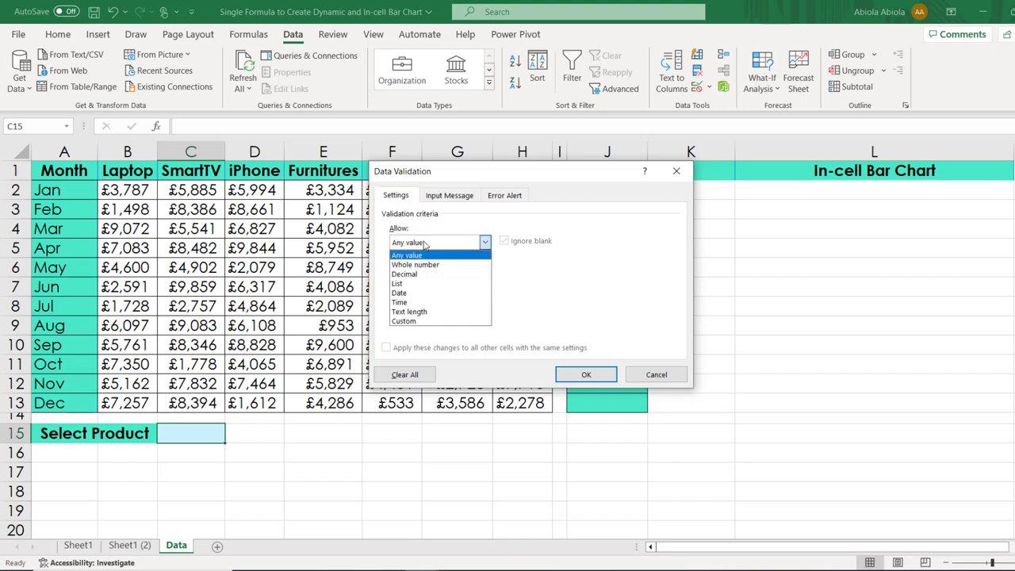
click(407, 283)
click(417, 299)
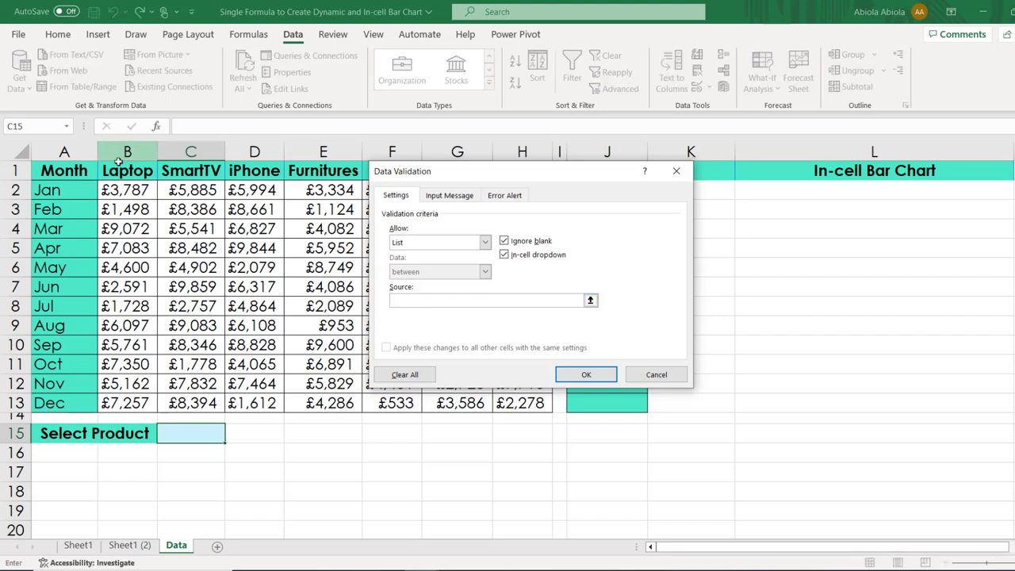
drag(126, 172, 522, 171)
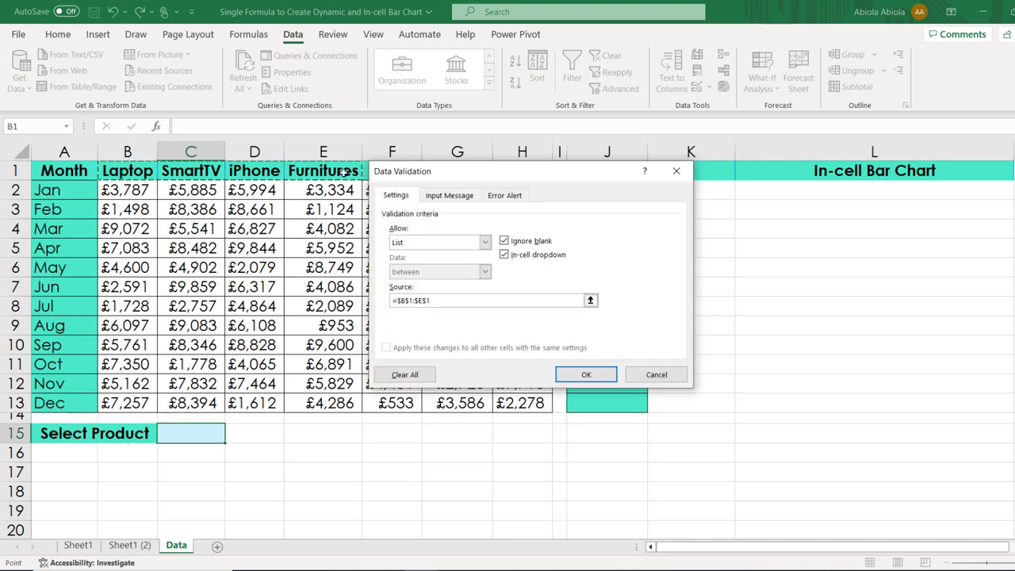
click(593, 374)
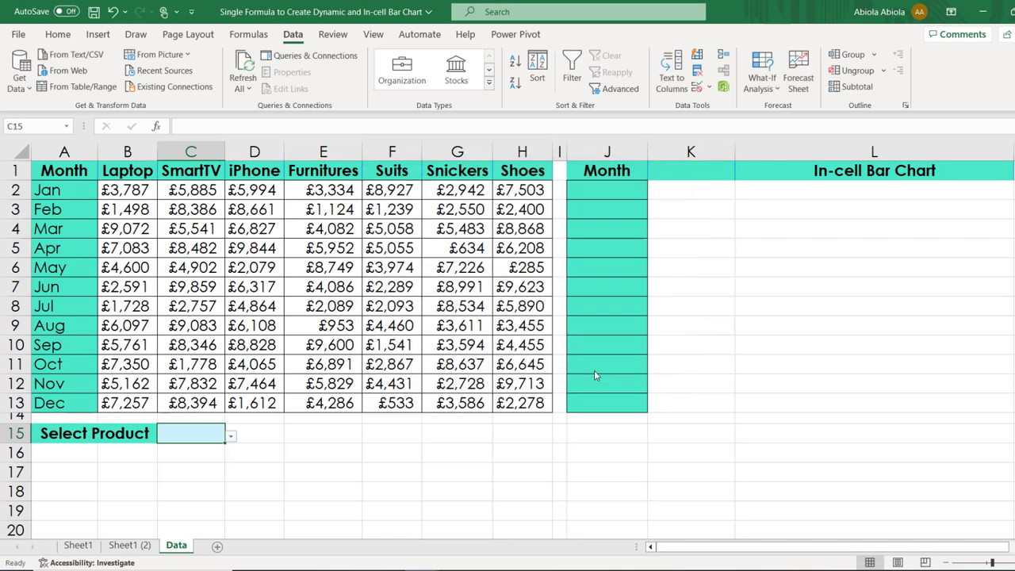
Step: Test the product drop-down in C15 by choosing Furnitures, followed by Snickers
click(230, 436)
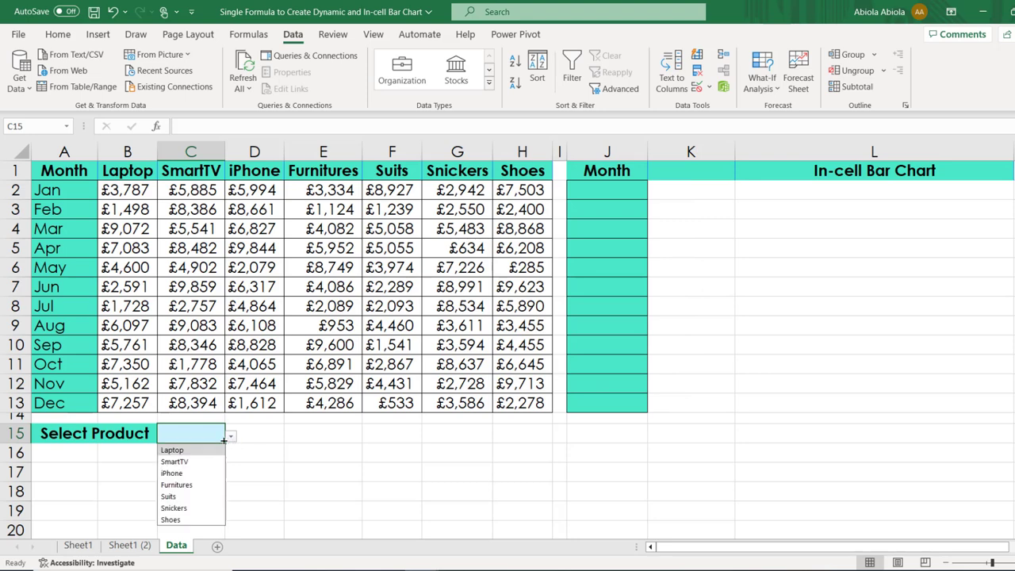
click(183, 484)
click(231, 436)
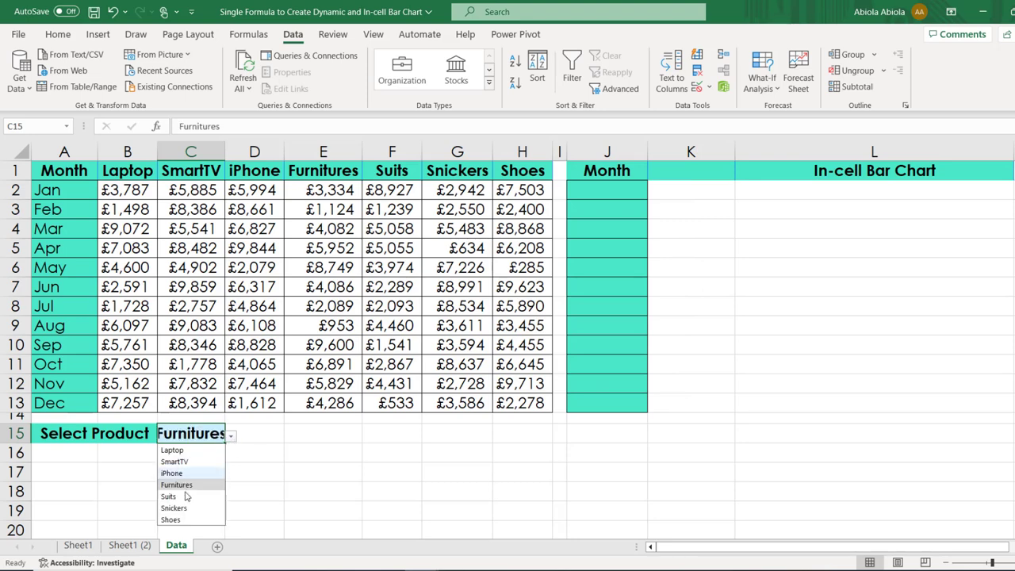
click(174, 507)
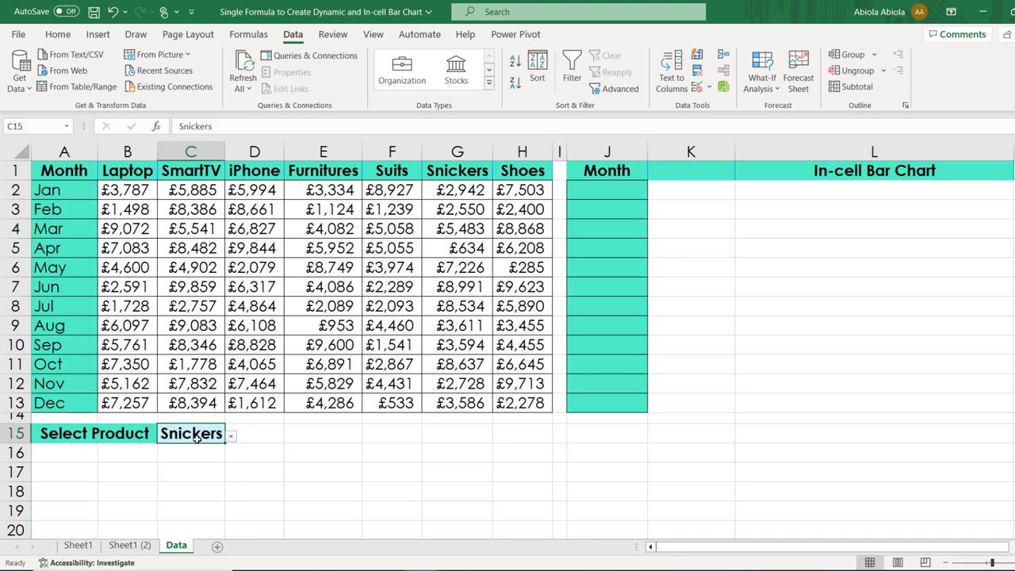
Step: Link the blank header cell K1 to the selected product with the formula =C15
click(690, 172)
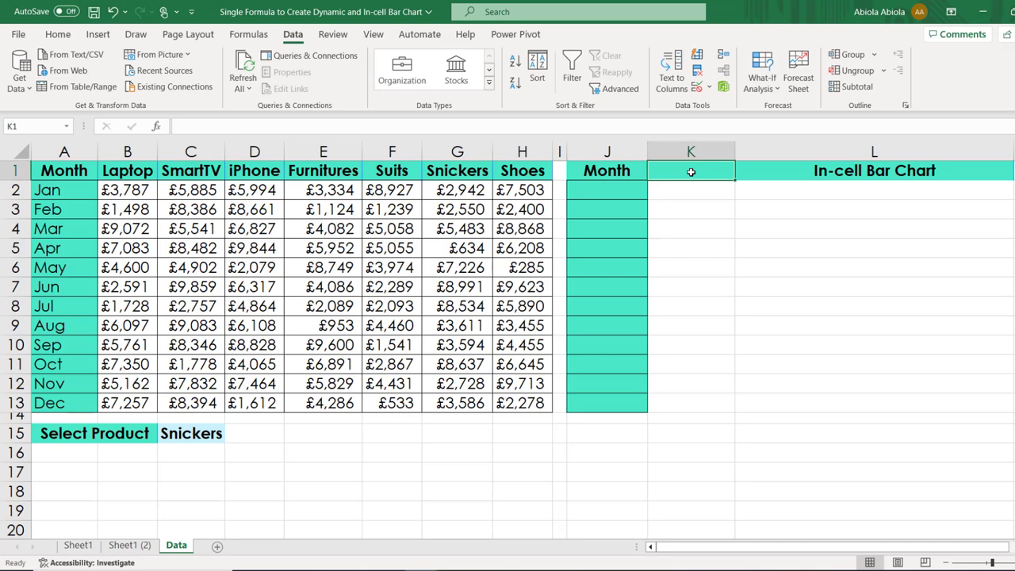
text(=)
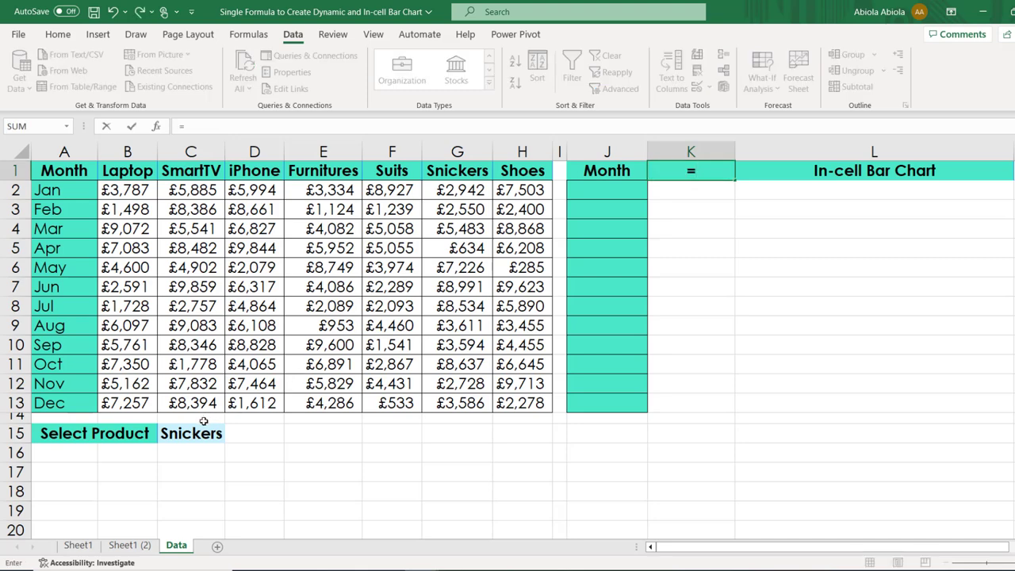
click(194, 433)
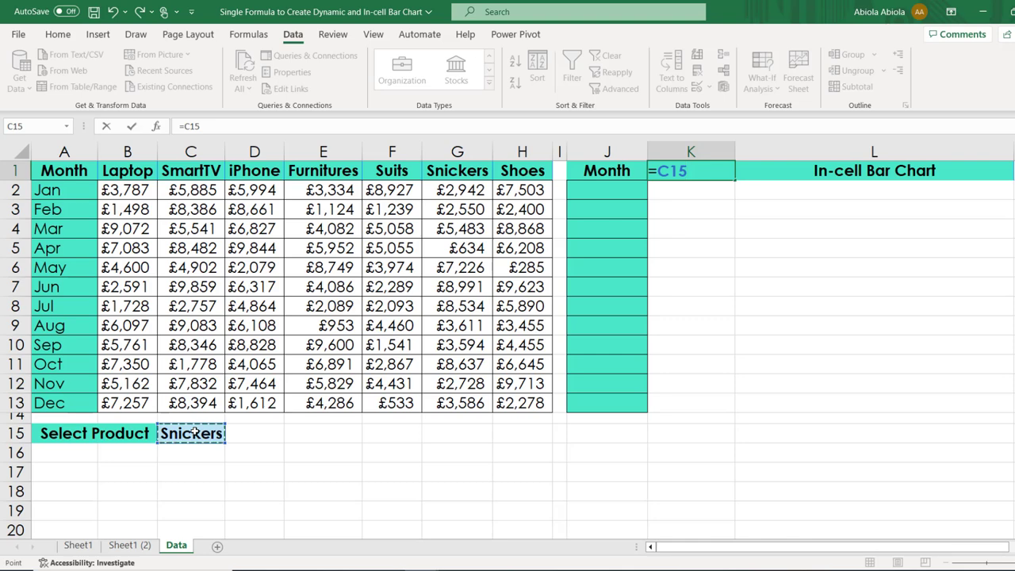
key(ctrl+Return)
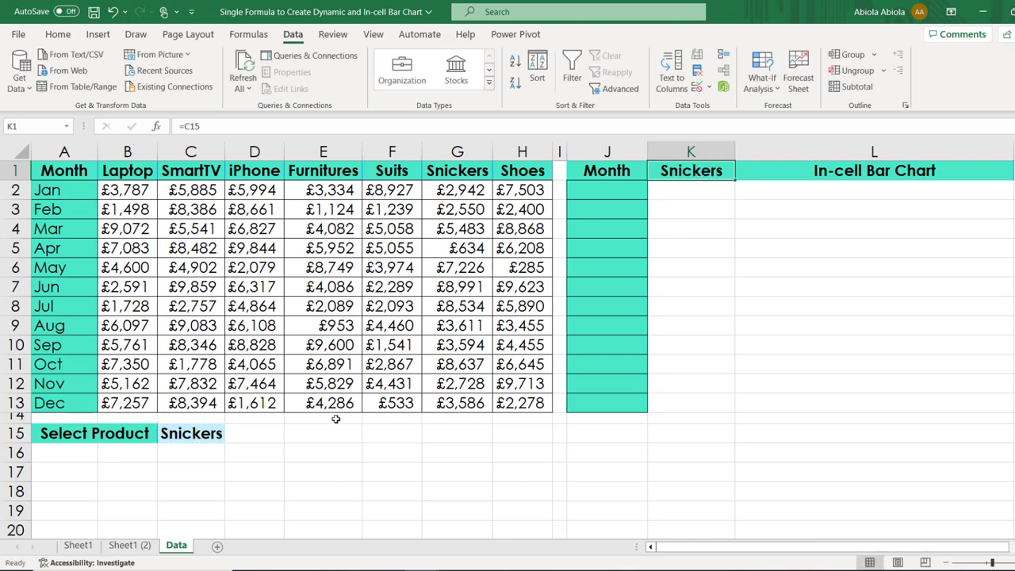
Step: Change the selected product in C15 to Laptop
click(203, 430)
click(232, 436)
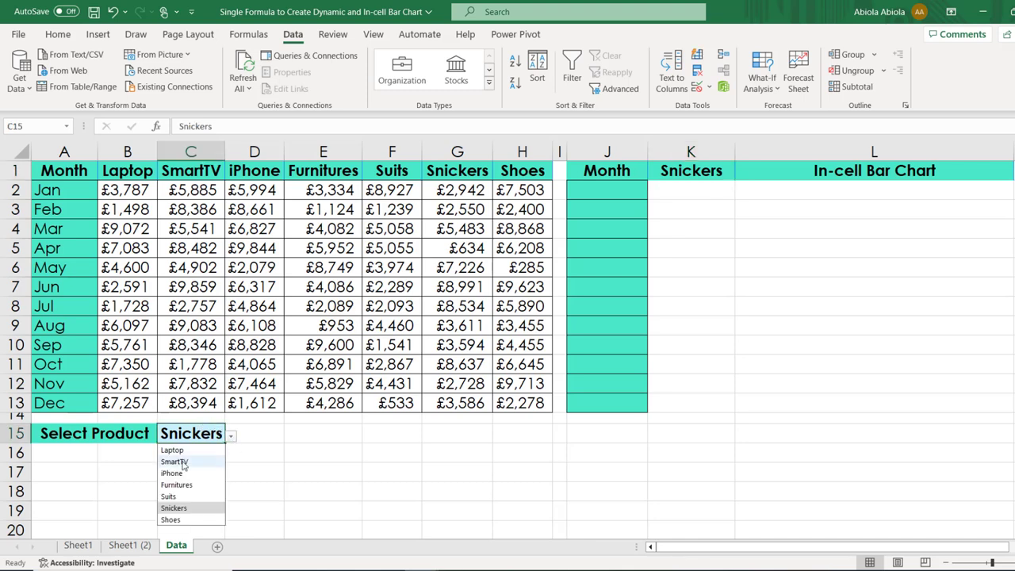
click(181, 450)
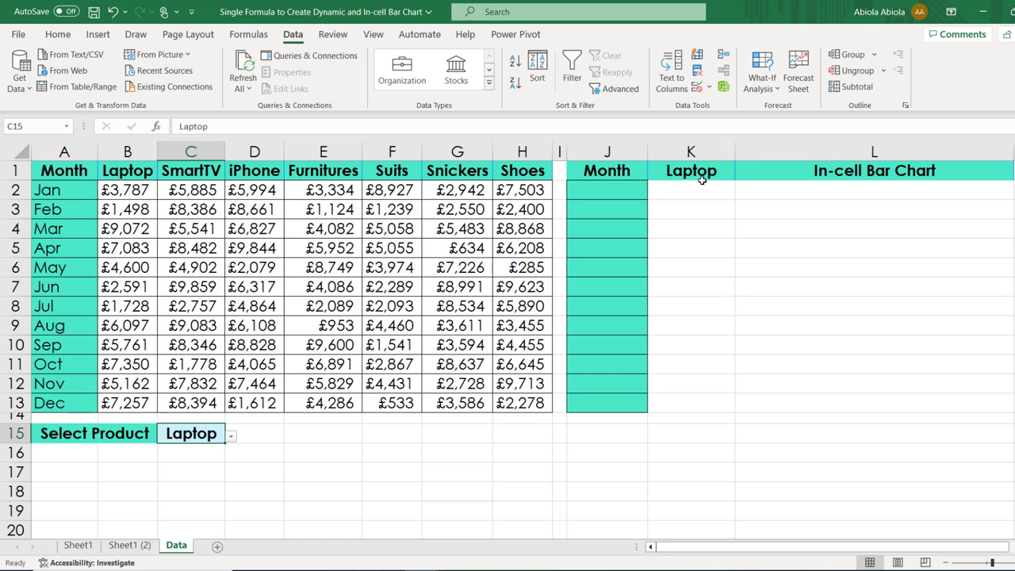
Step: Fill the second Month column with a dynamic array formula =A2:A13 in J2
drag(53, 187, 59, 403)
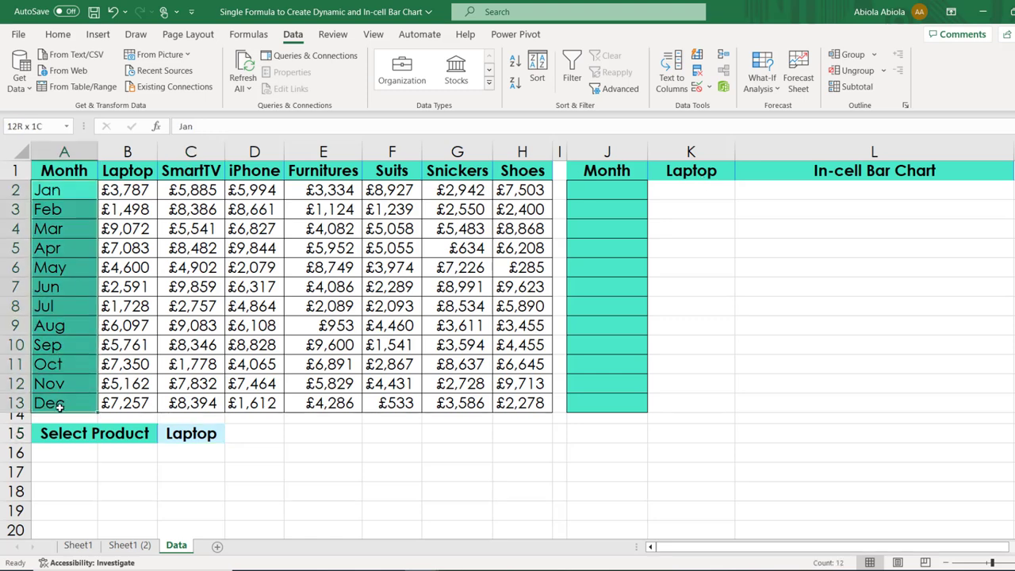
click(599, 189)
text(=)
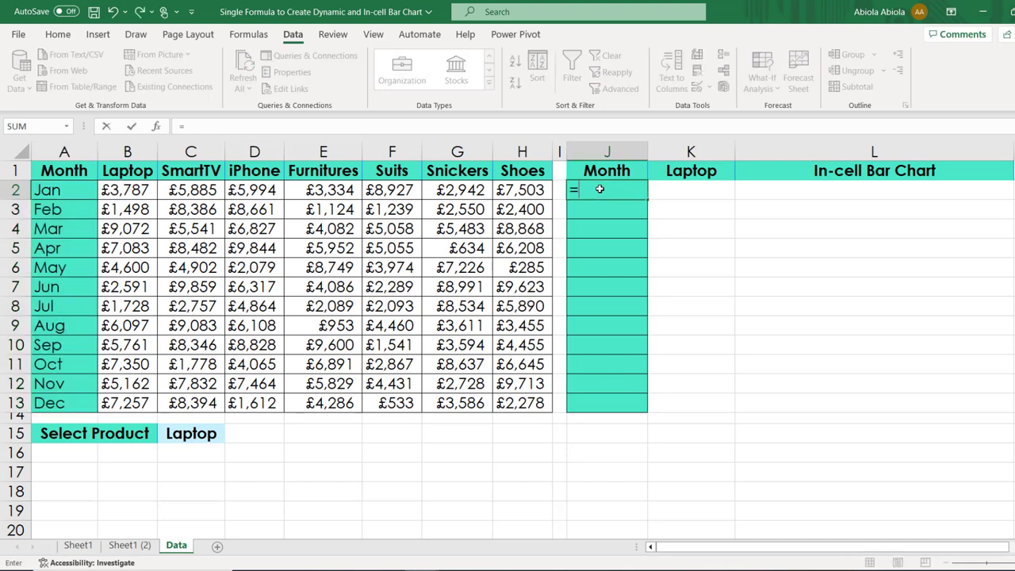
drag(87, 190, 71, 403)
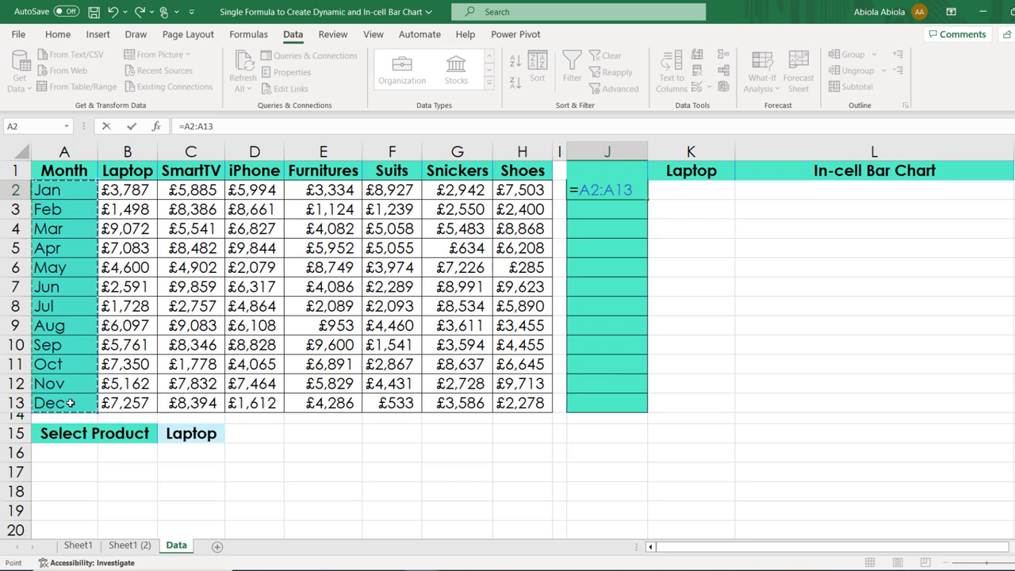
key(ctrl+Return)
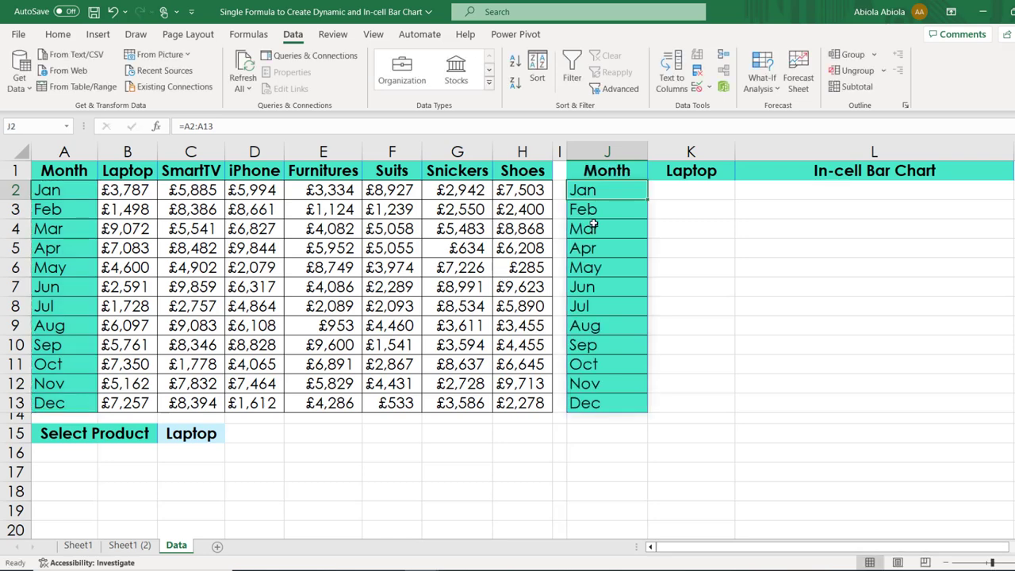
Step: Begin an XLOOKUP formula in K2 with the spilled months J2# as lookup value and A2:A13 as lookup array
key(Right)
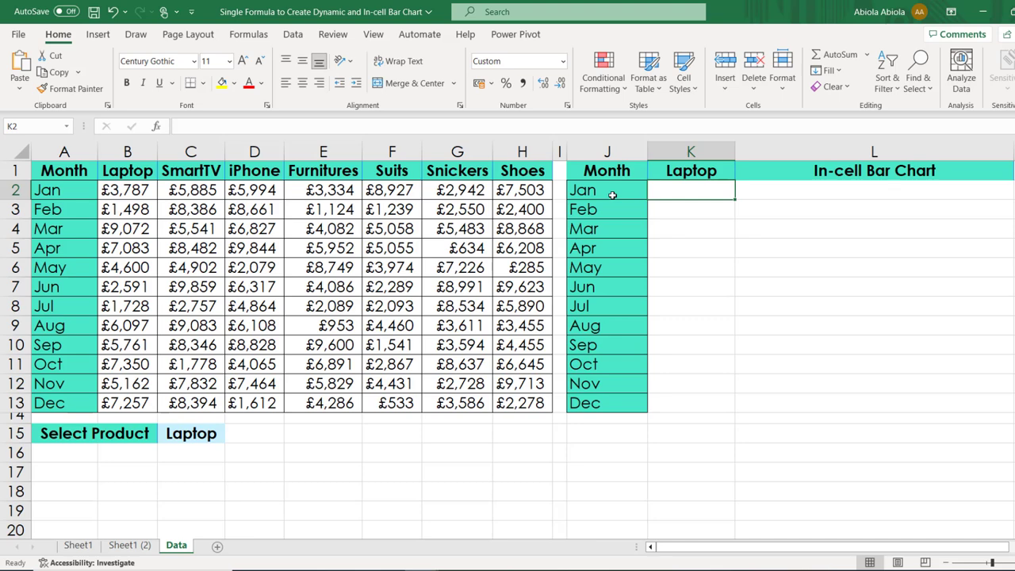
text(=xlo)
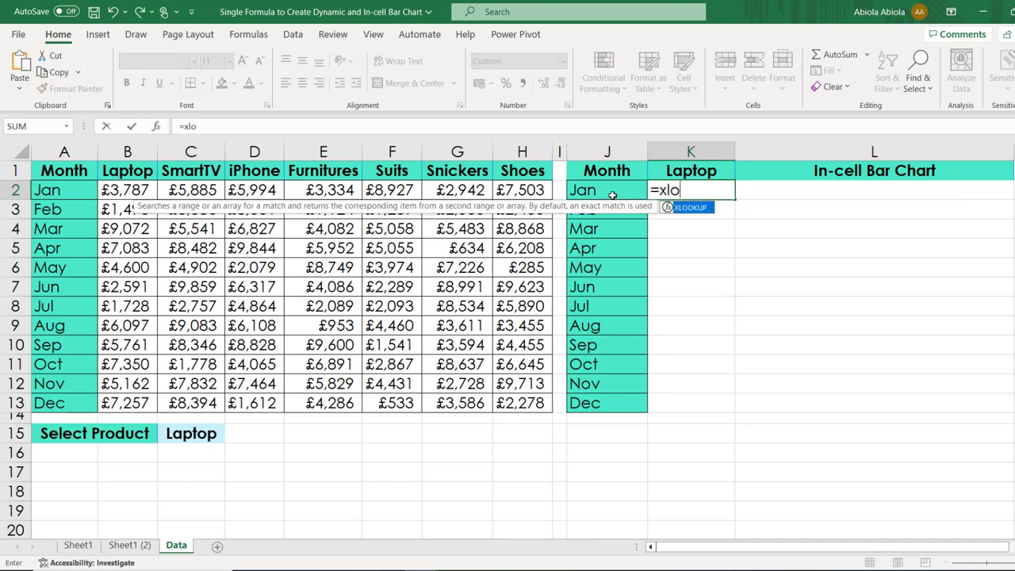
key(Tab)
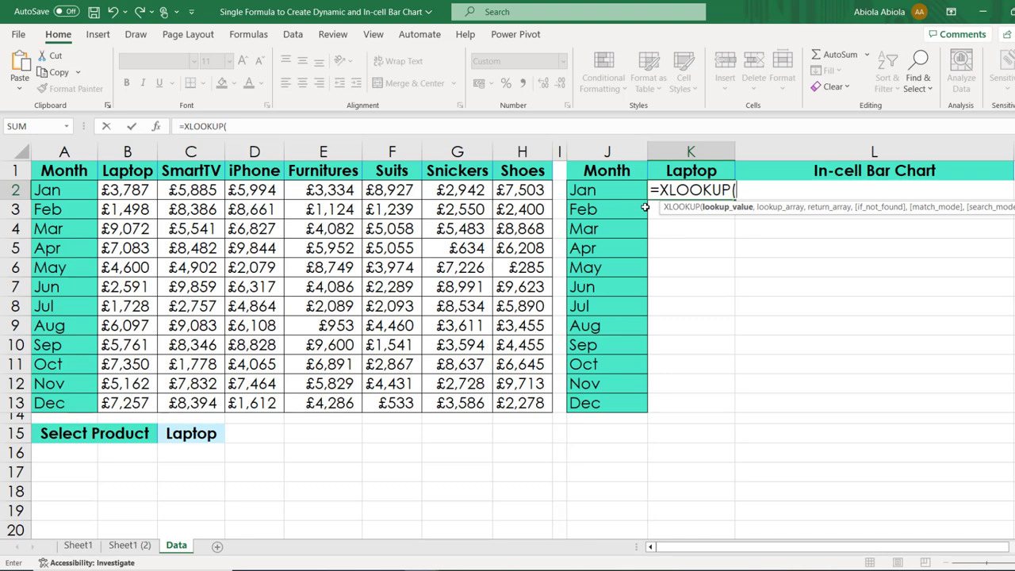
click(605, 187)
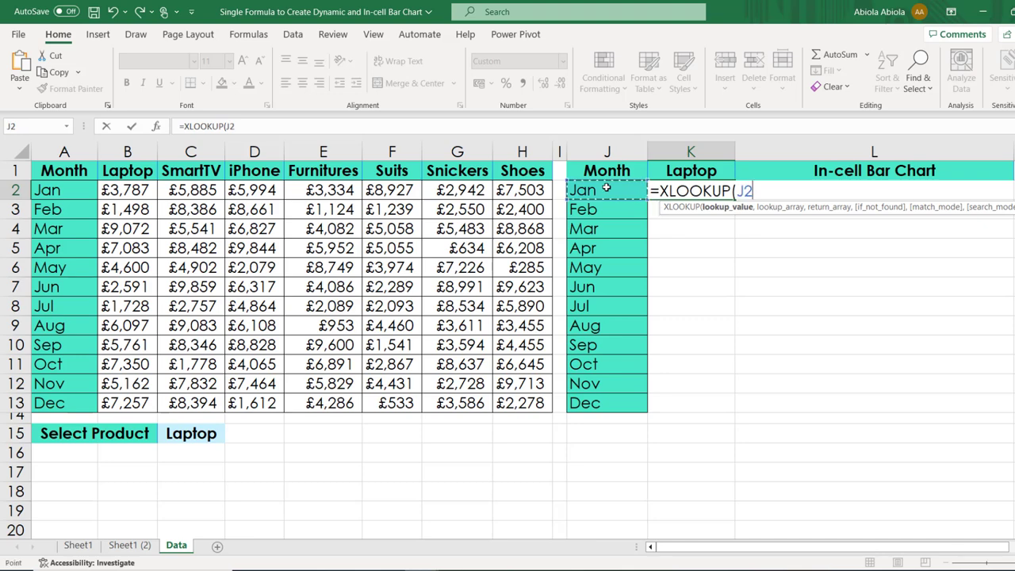
text(#)
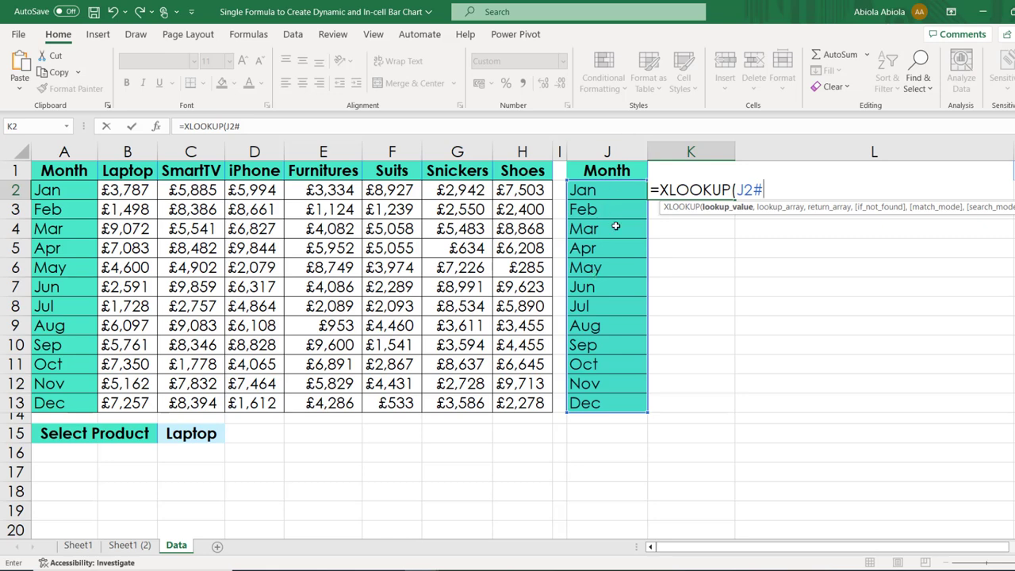
text(,)
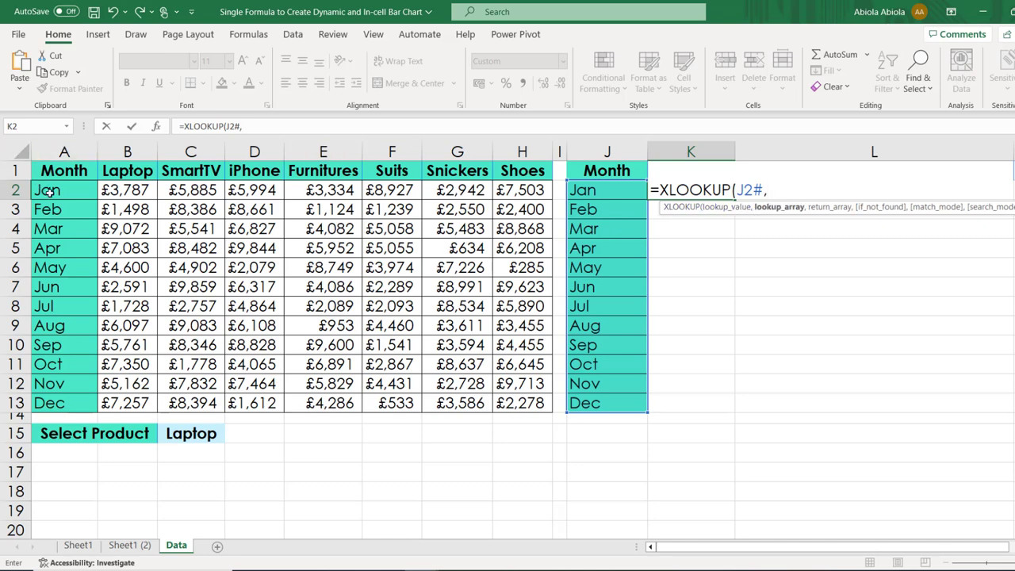
drag(44, 190, 64, 405)
text(,)
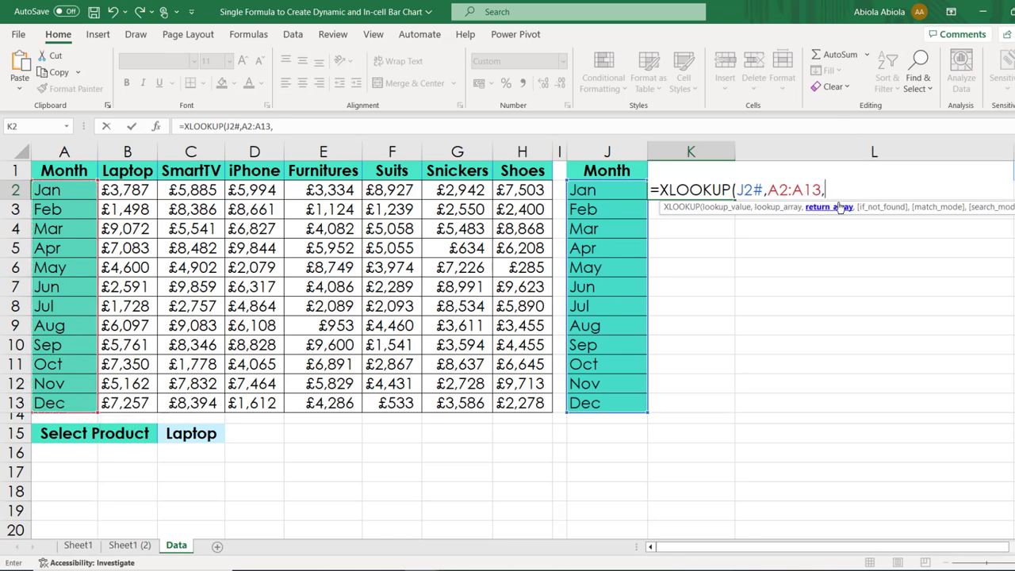
Step: Complete the K2 formula with a nested XLOOKUP(K1,B1:H1,B2:H13) as the return array and enter it
text(x)
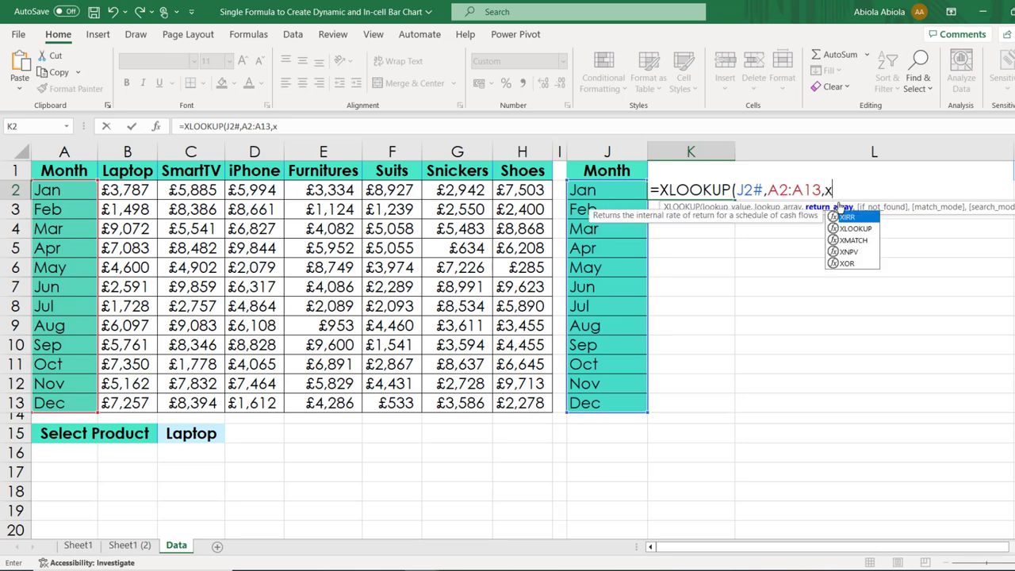
text(lo)
key(Tab)
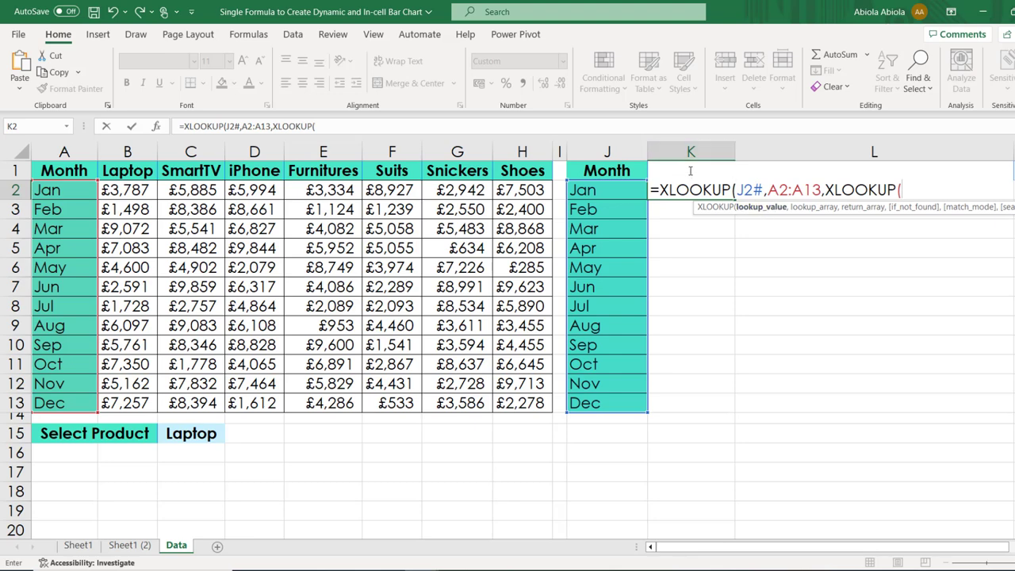
click(606, 170)
key(Right)
text(,)
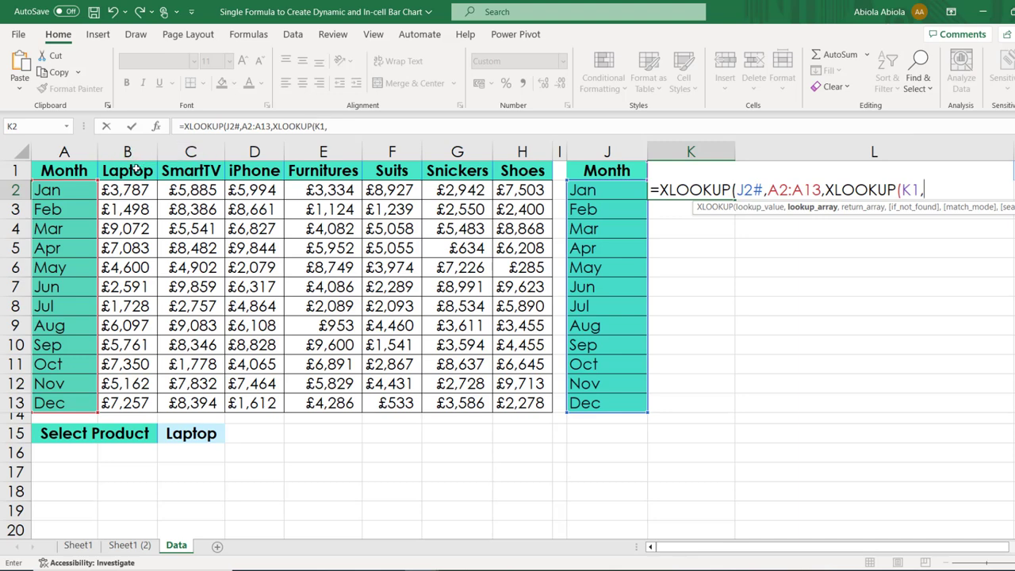
drag(133, 170, 511, 170)
text(,)
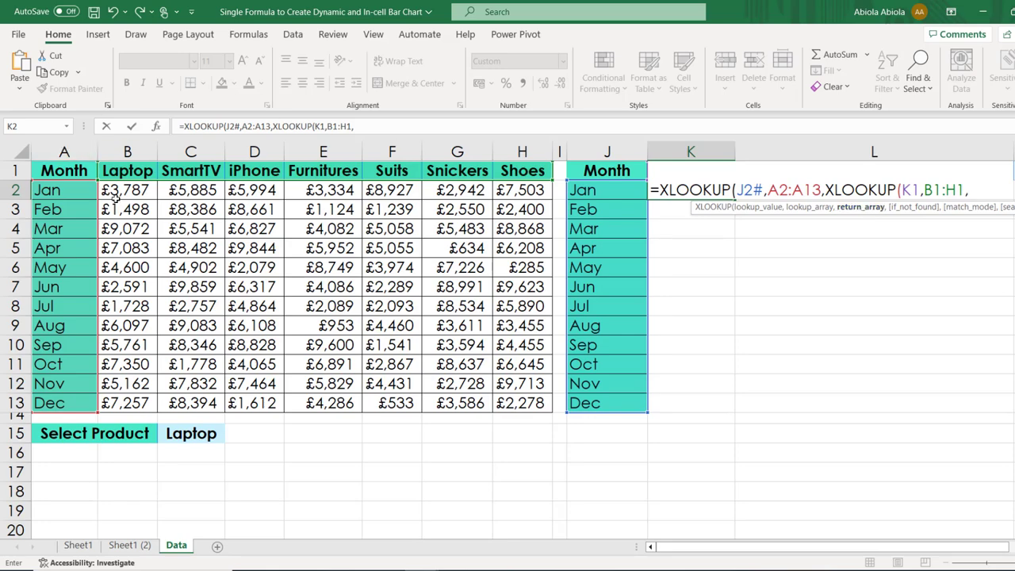
drag(115, 196, 512, 400)
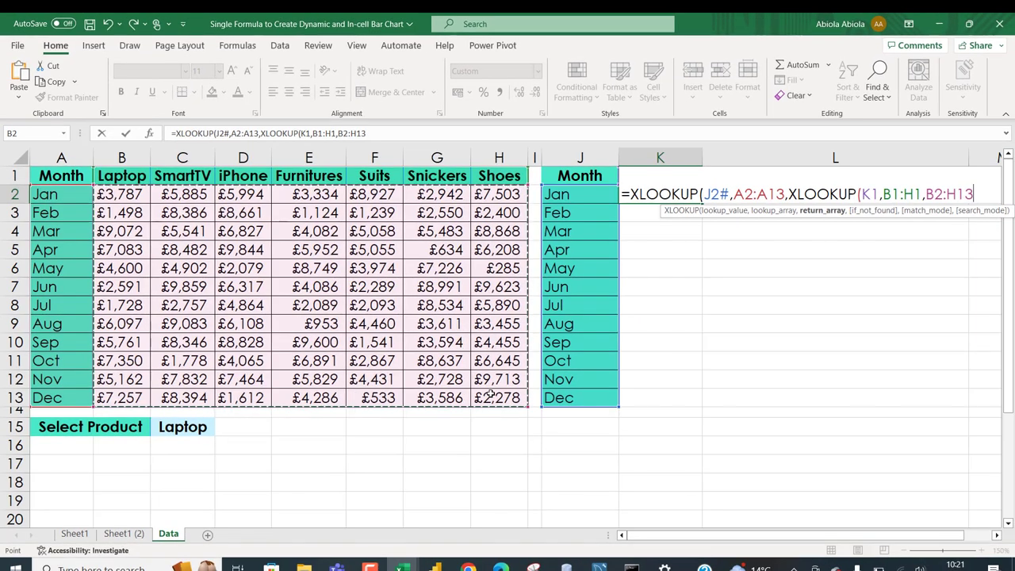
text()))
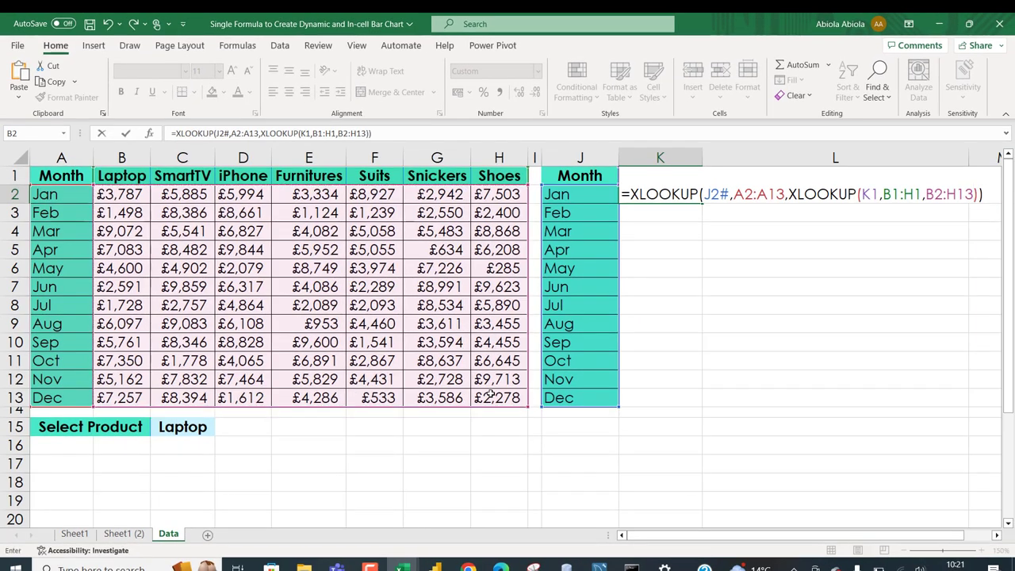
key(ctrl+Return)
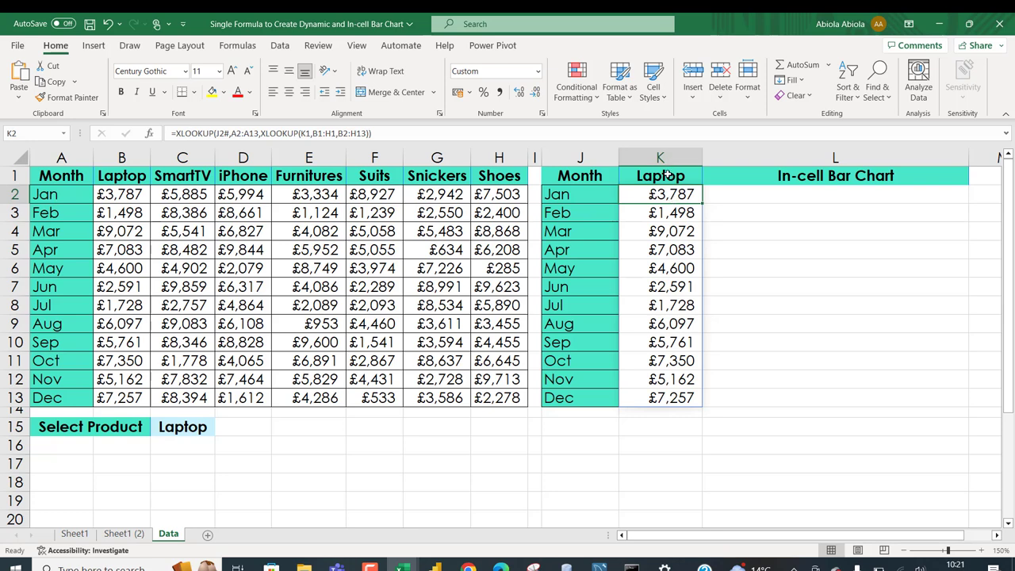
Step: Change the selected product in C15 to SmartTV and check that the sales column follows
click(210, 429)
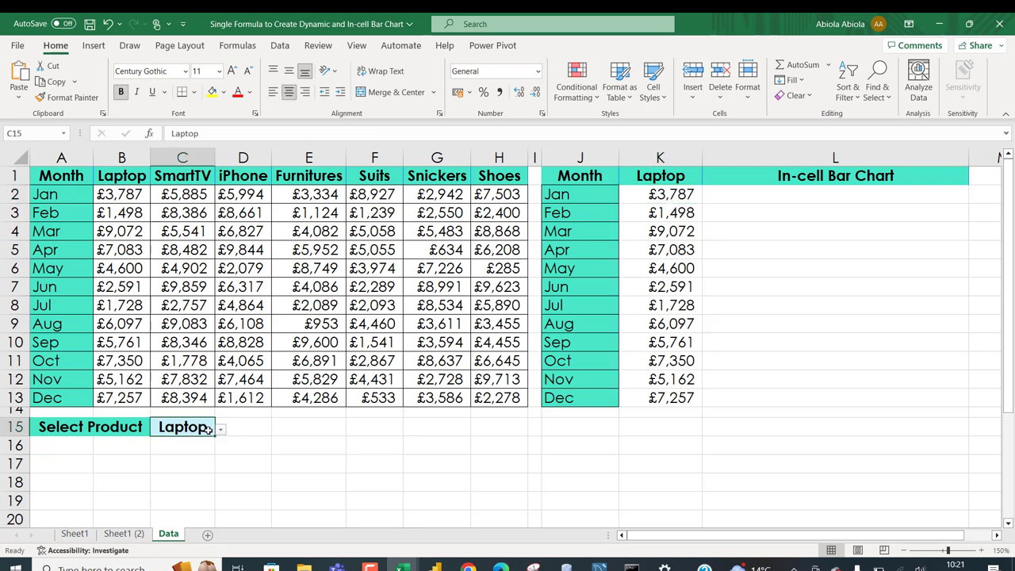
click(219, 429)
click(170, 452)
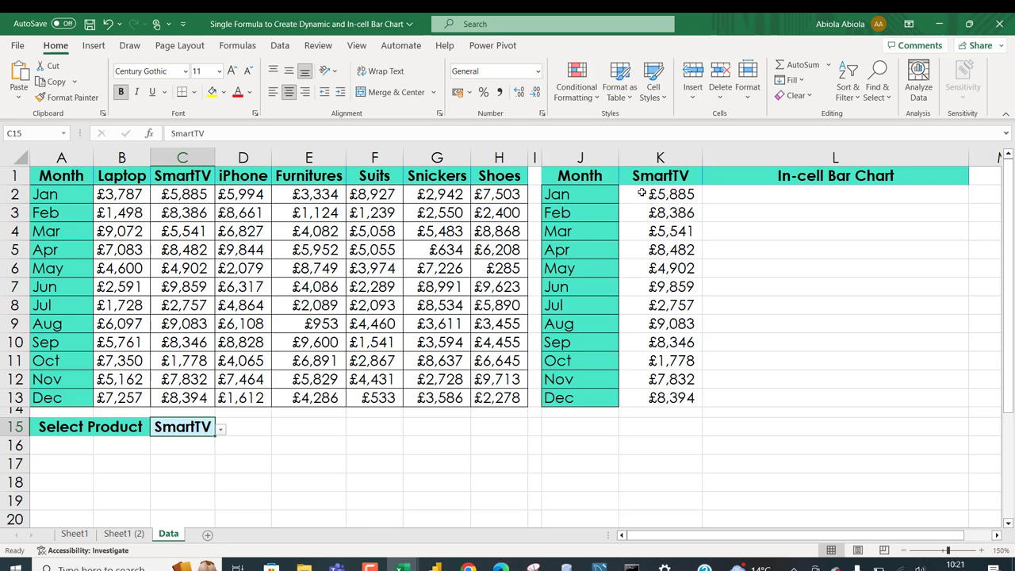
click(754, 199)
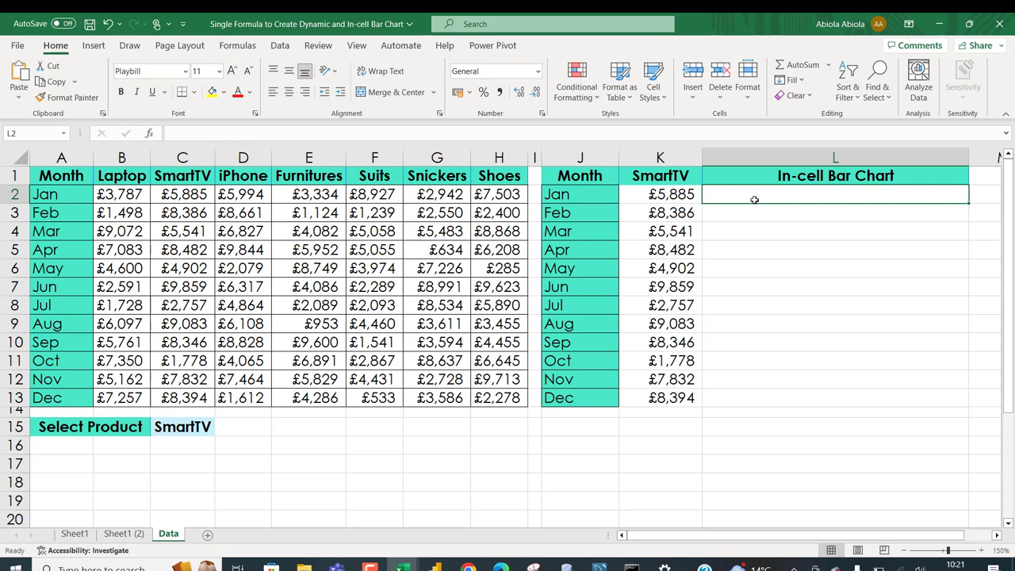
Step: Wrap the K2 XLOOKUP formula in a LET function that assigns the lookup to the name result
double_click(664, 195)
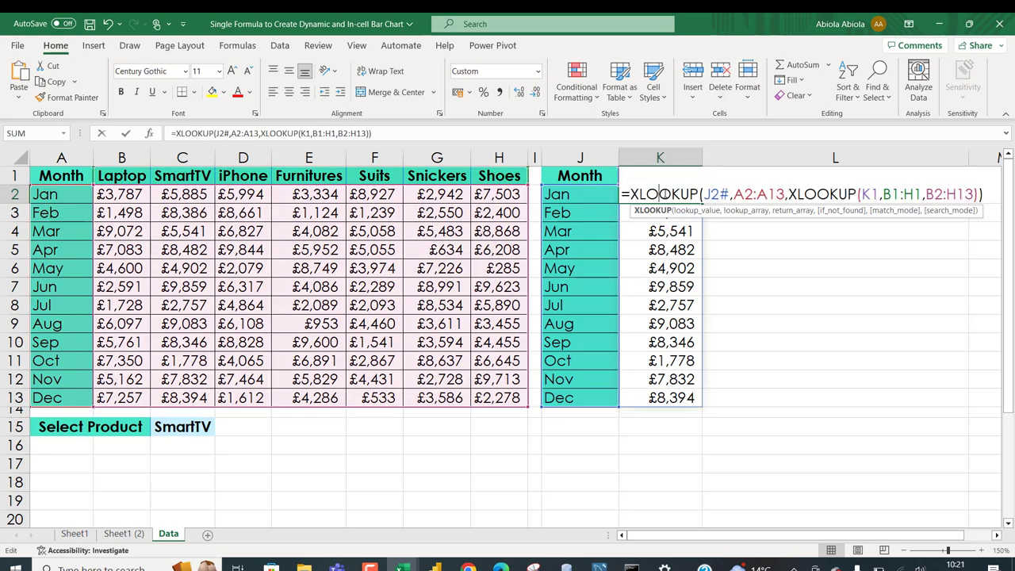
click(630, 194)
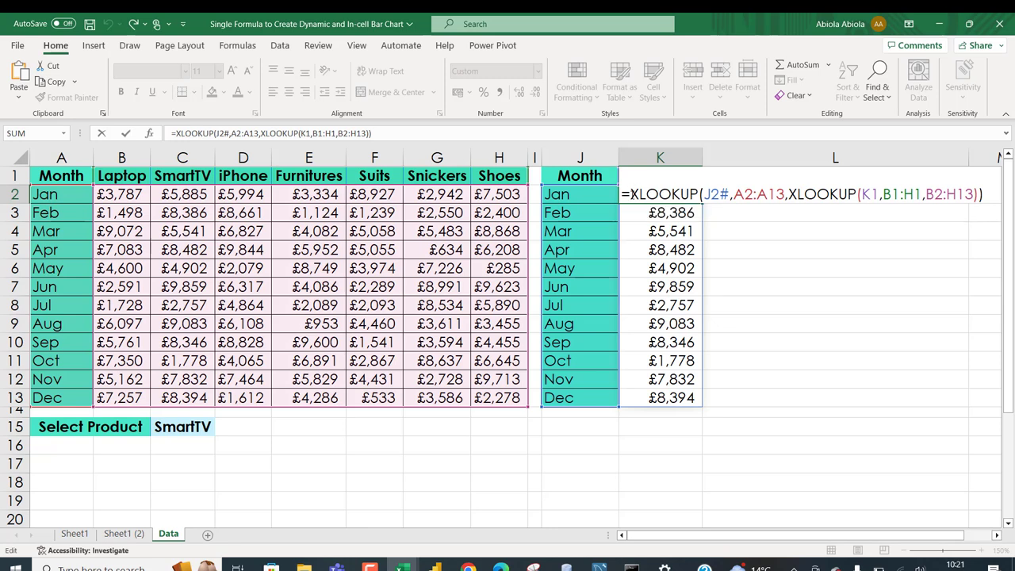
text(let()
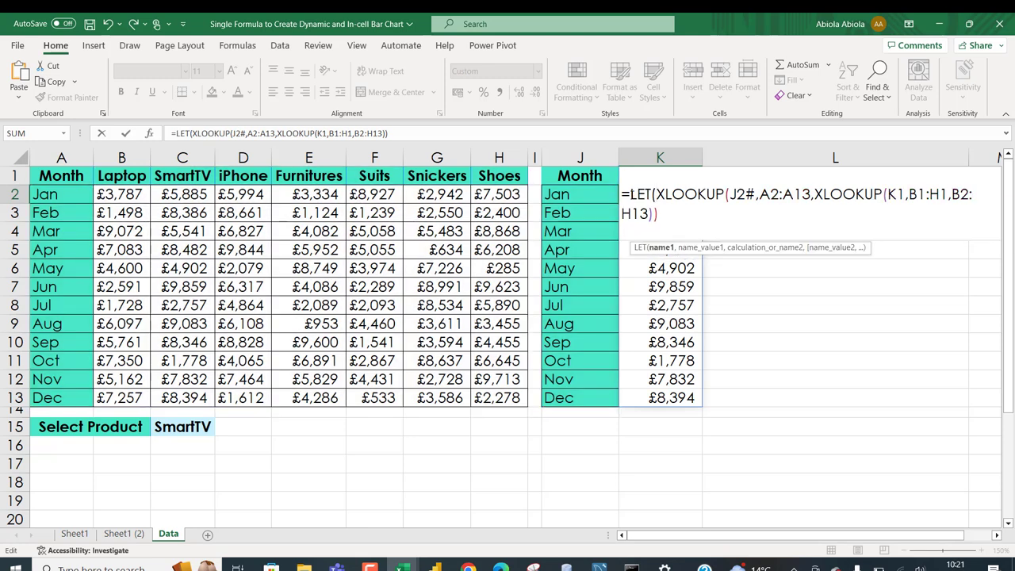
text(,)
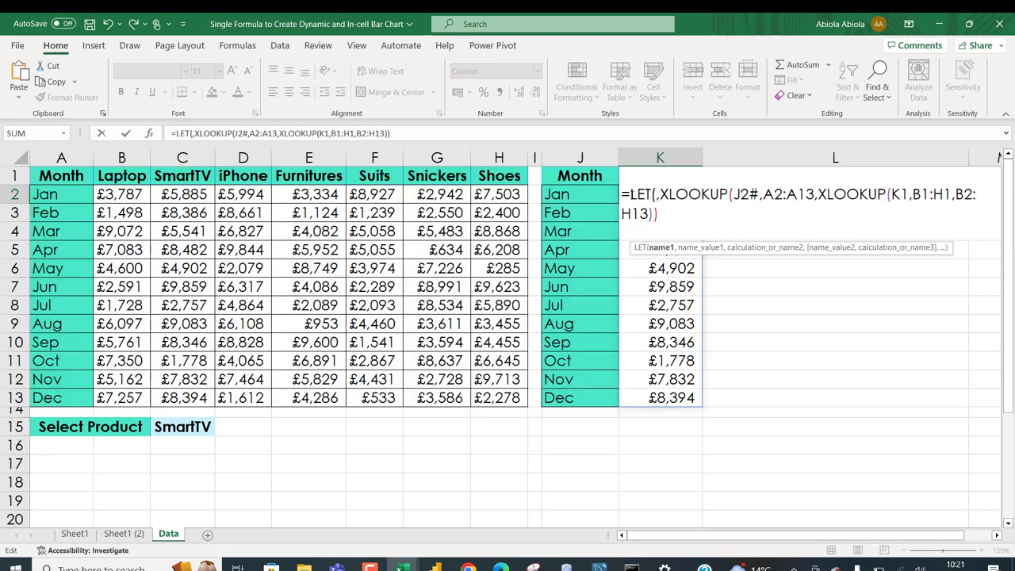
key(Left)
drag(661, 193, 658, 214)
click(657, 194)
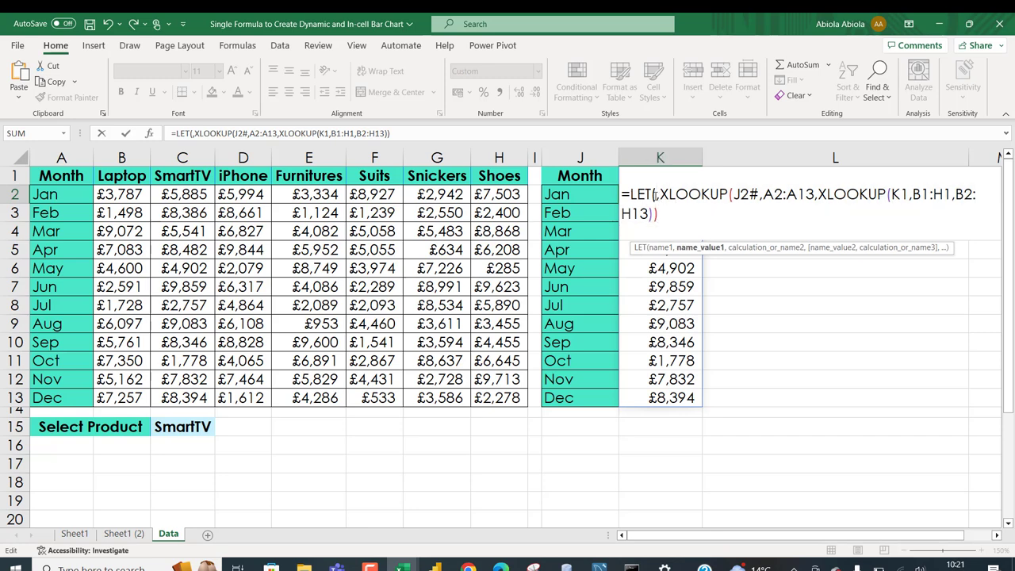
text(result)
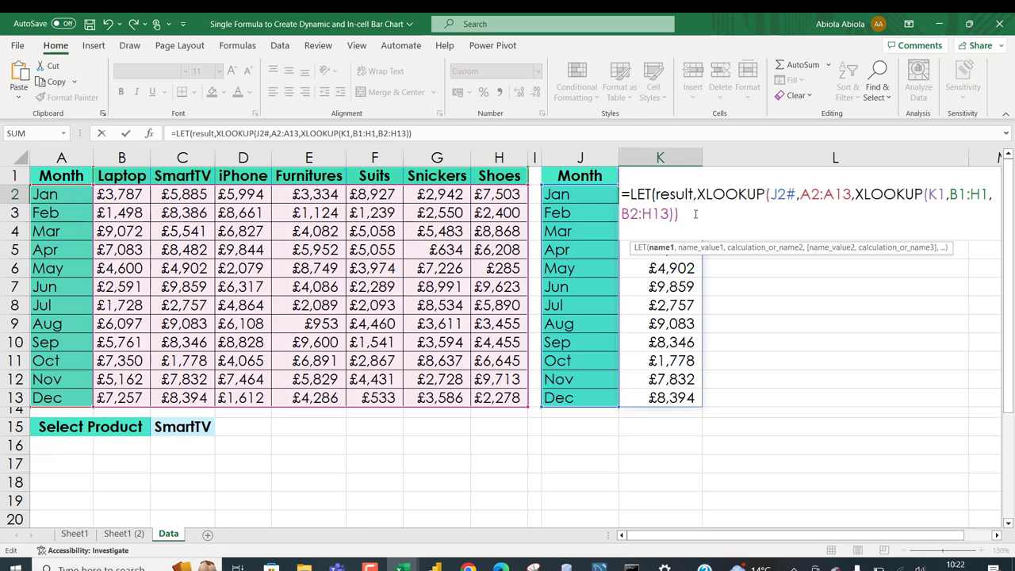
Step: Add an HSTACK function as the LET calculation in K2, with result as its first array
click(704, 194)
drag(704, 194, 739, 216)
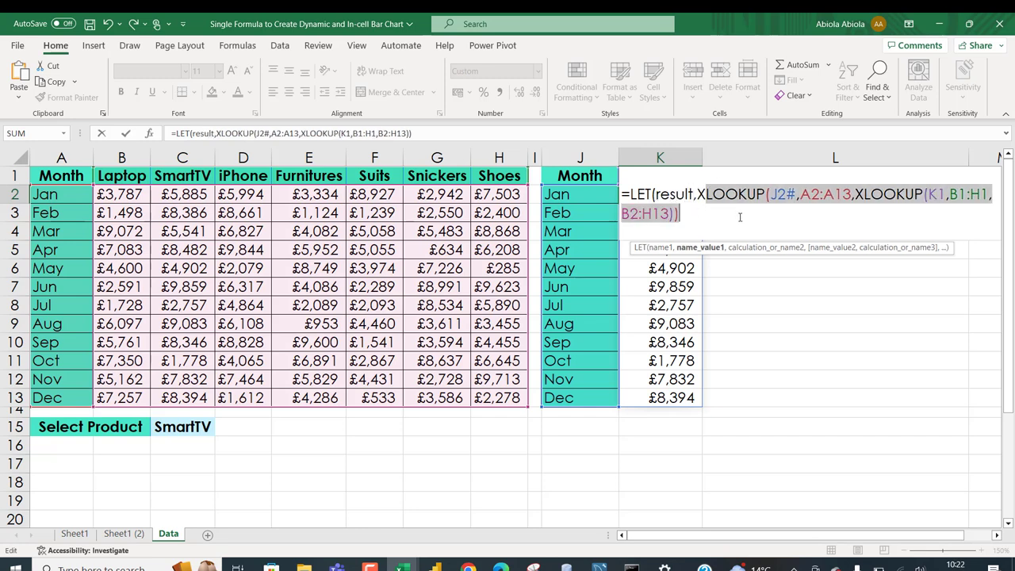
click(697, 214)
text(,)
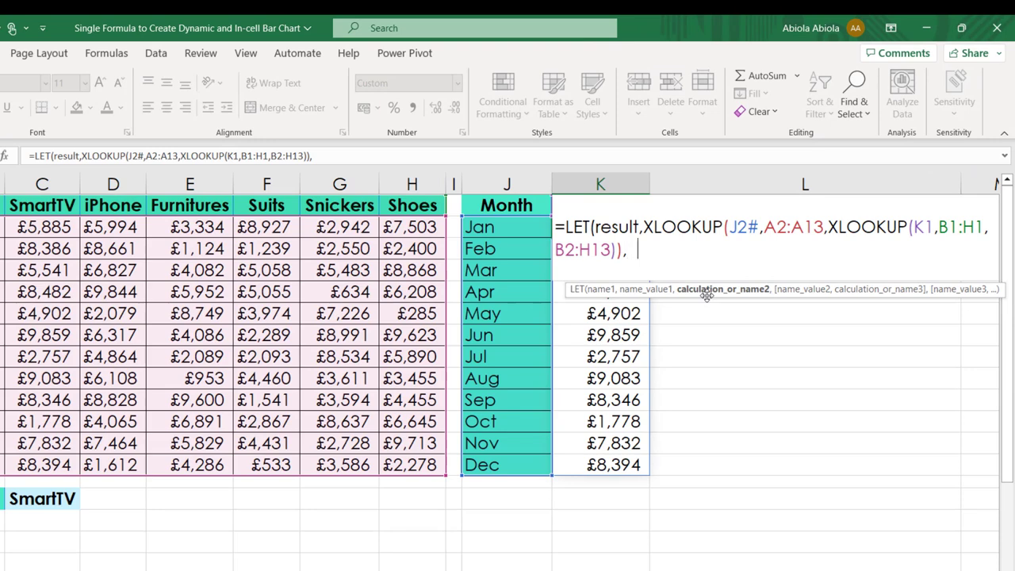
text(hst)
key(Tab)
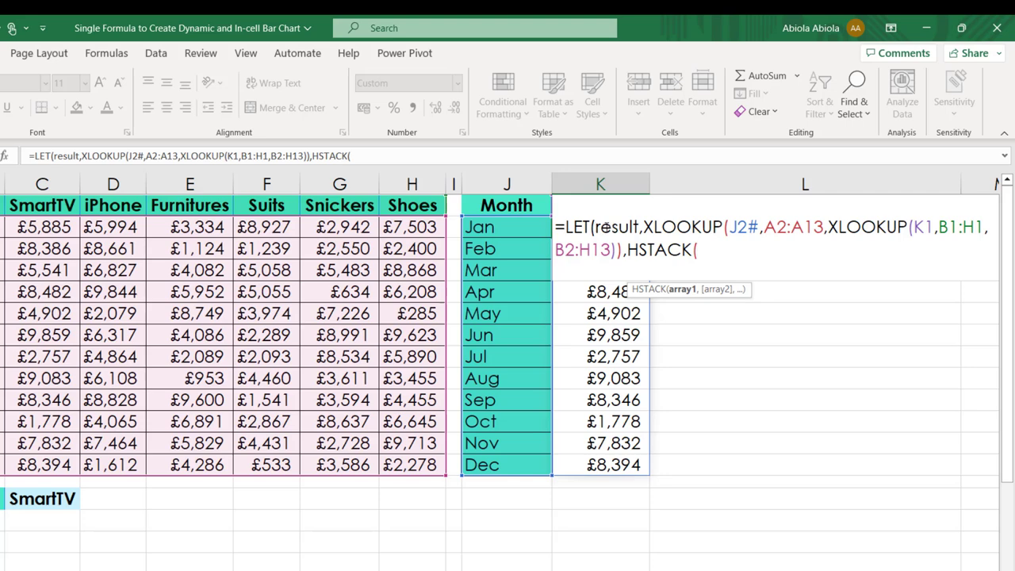
text(result,)
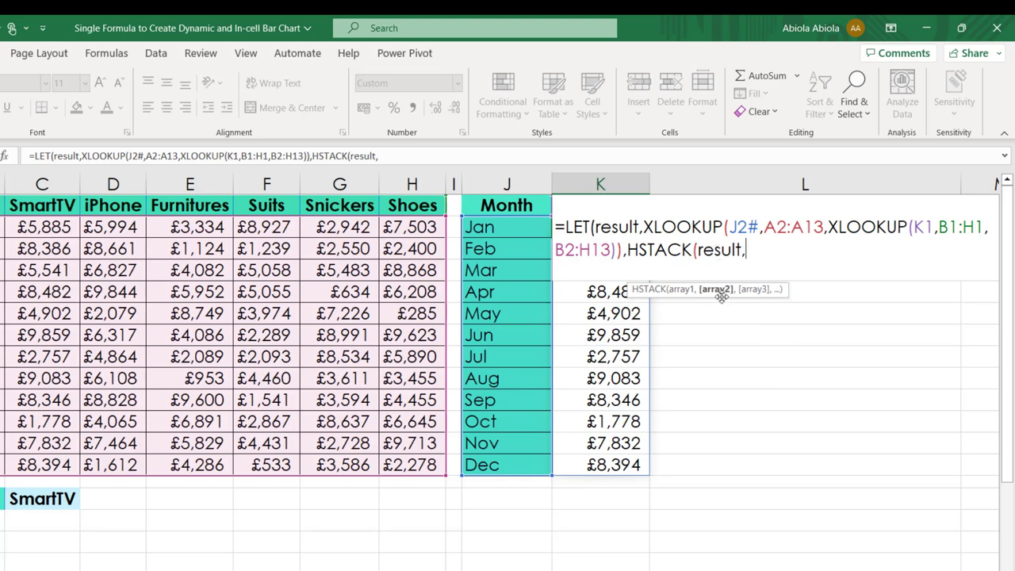
Step: Complete the HSTACK in K2 with REPT("|",result/70) as the second array and enter the formula
text(rept()
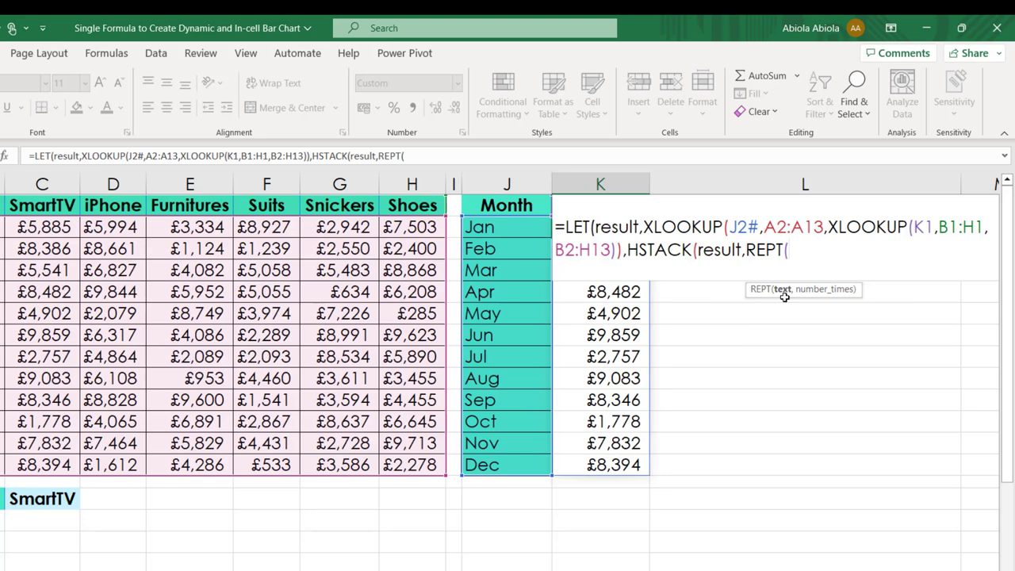
text("|)
text( ,)
click(783, 290)
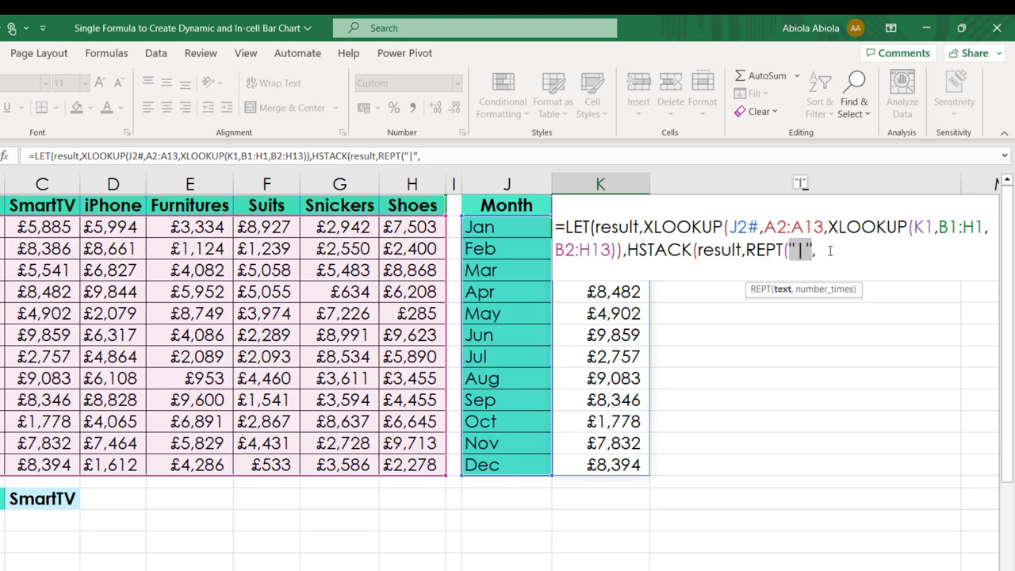
key(End)
text(result)
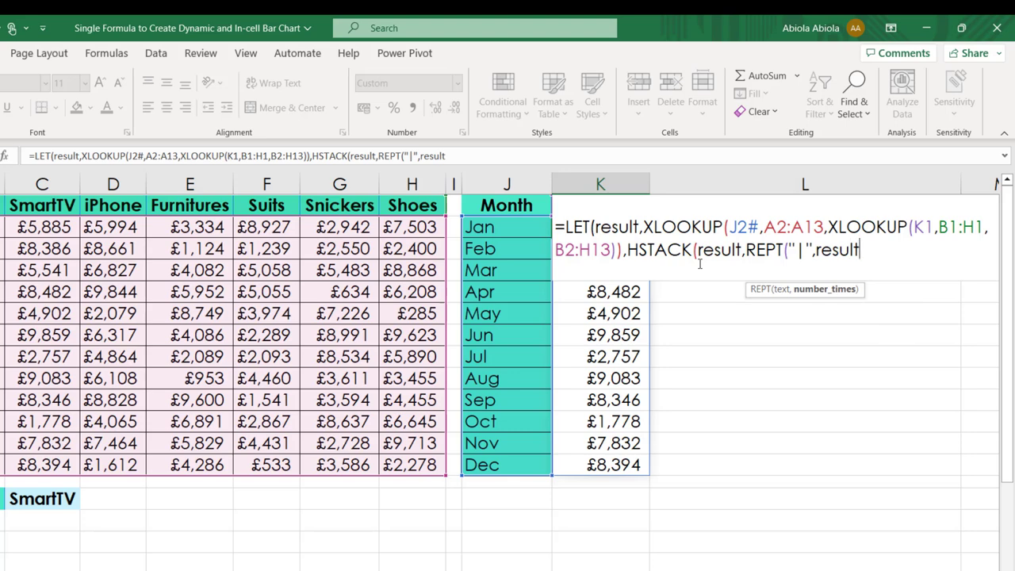
text(/70)
text()))
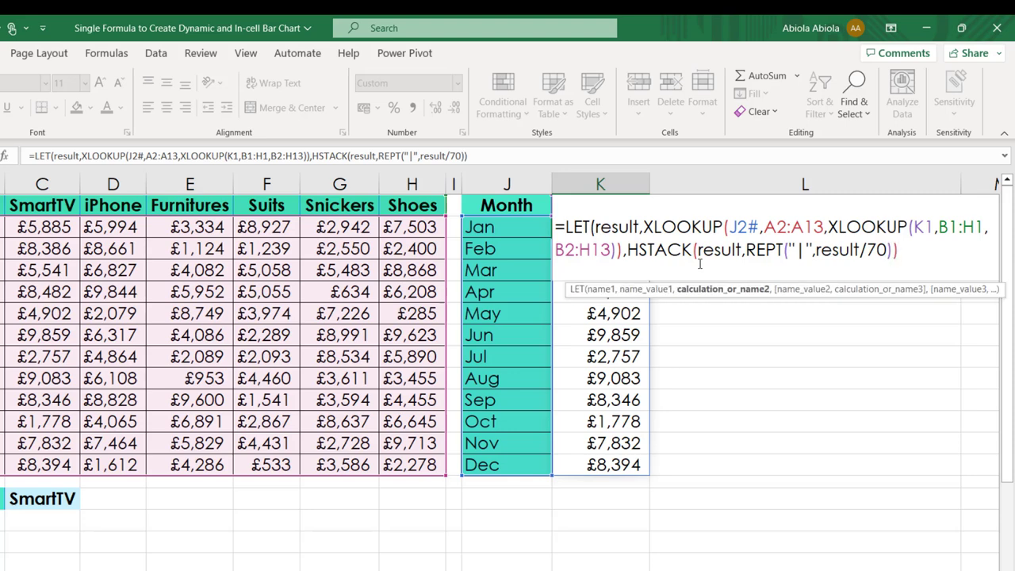
text())
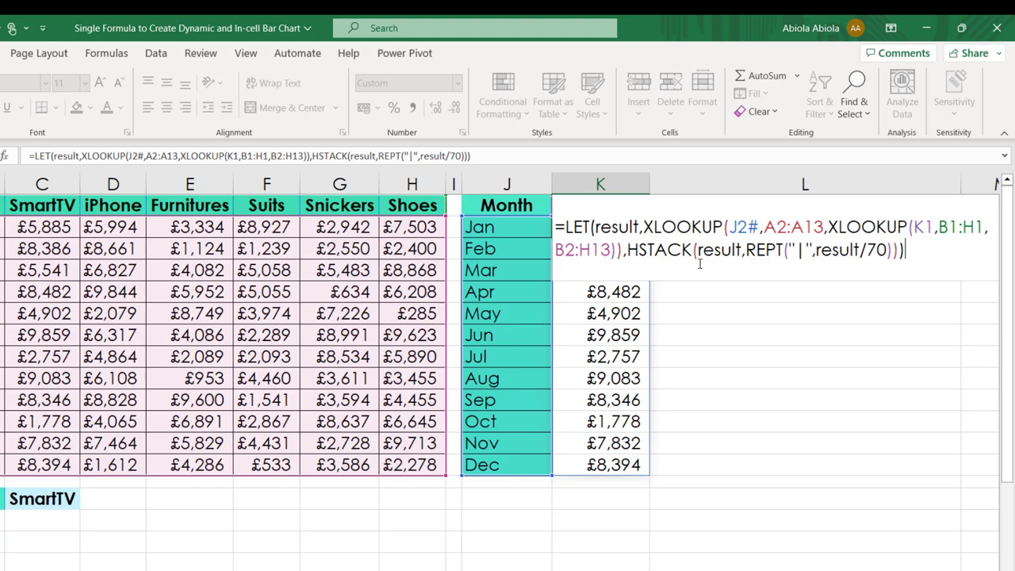
key(Return)
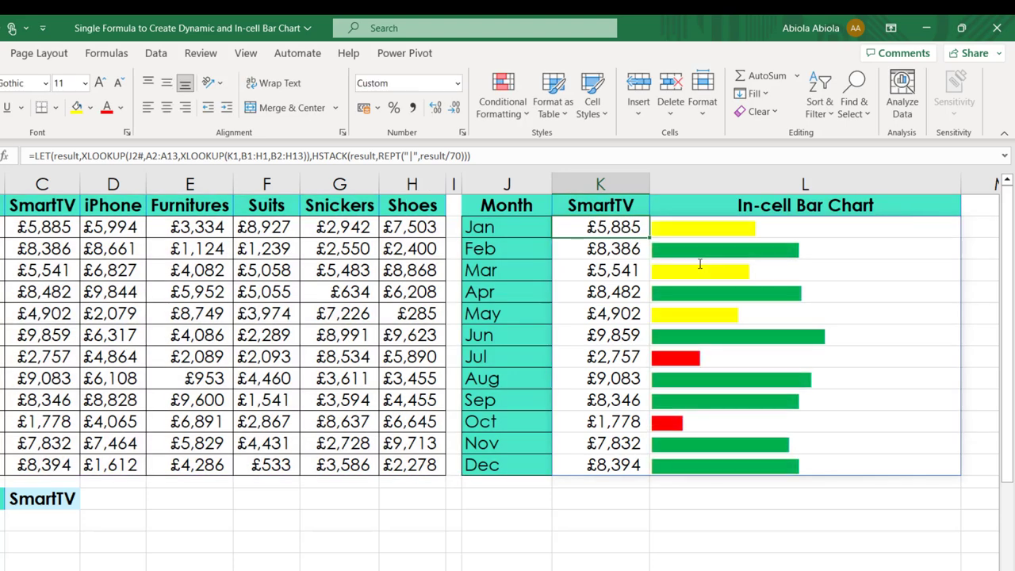
Step: Examine the lengths and colours of the in-cell bars across the months in L2:L13
click(726, 229)
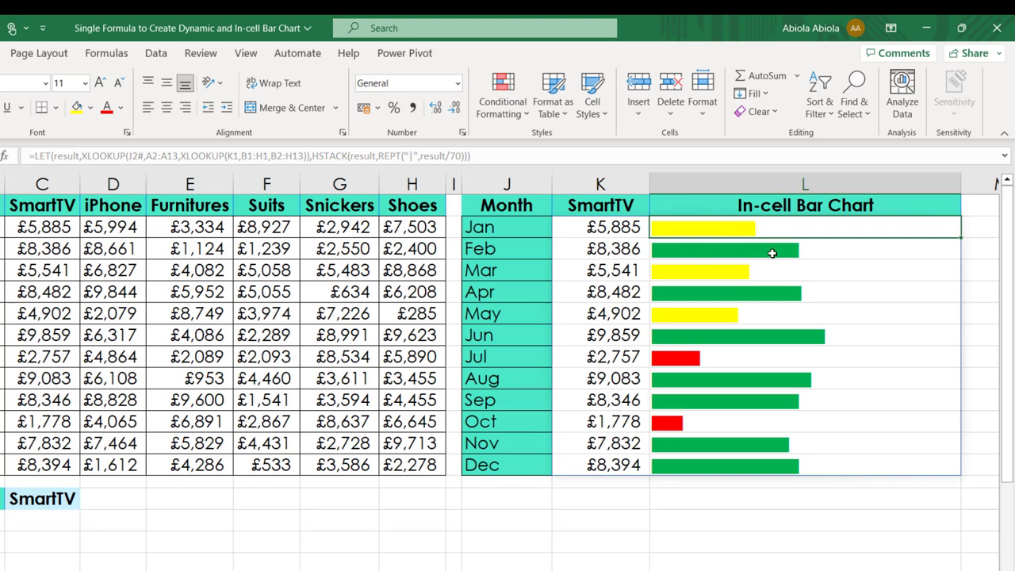
click(771, 253)
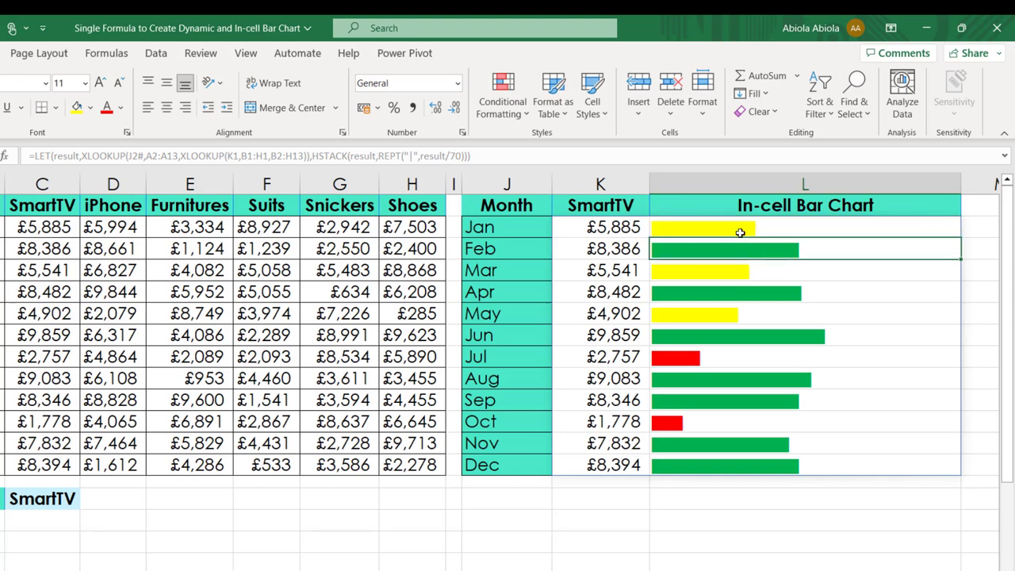
click(740, 230)
click(745, 252)
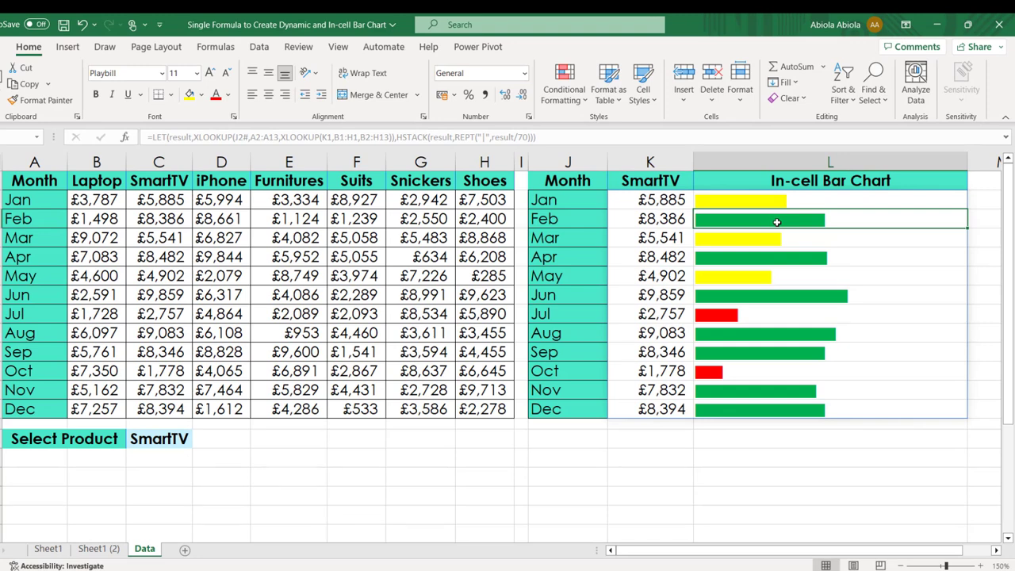
click(767, 239)
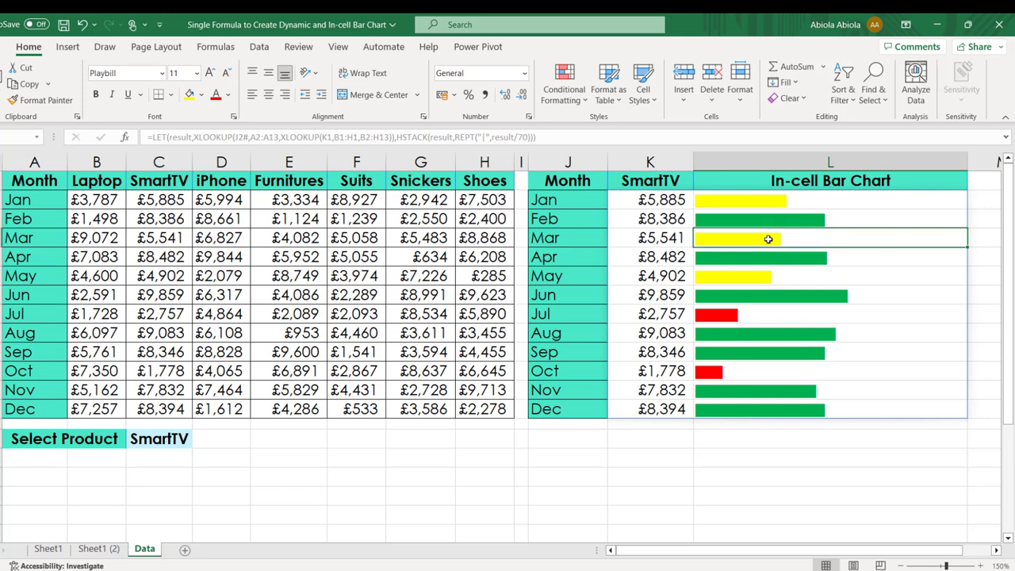
click(724, 314)
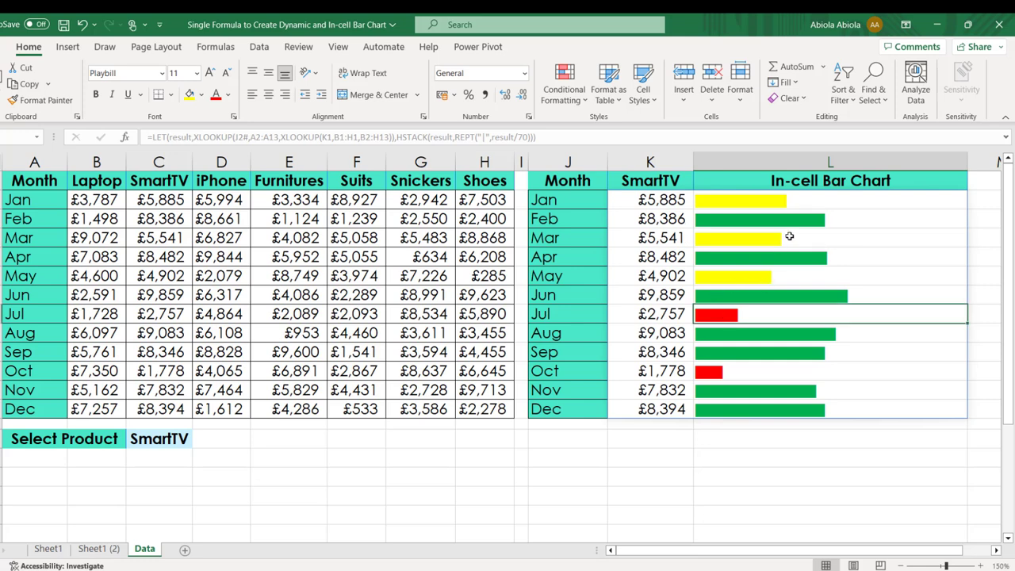
click(788, 236)
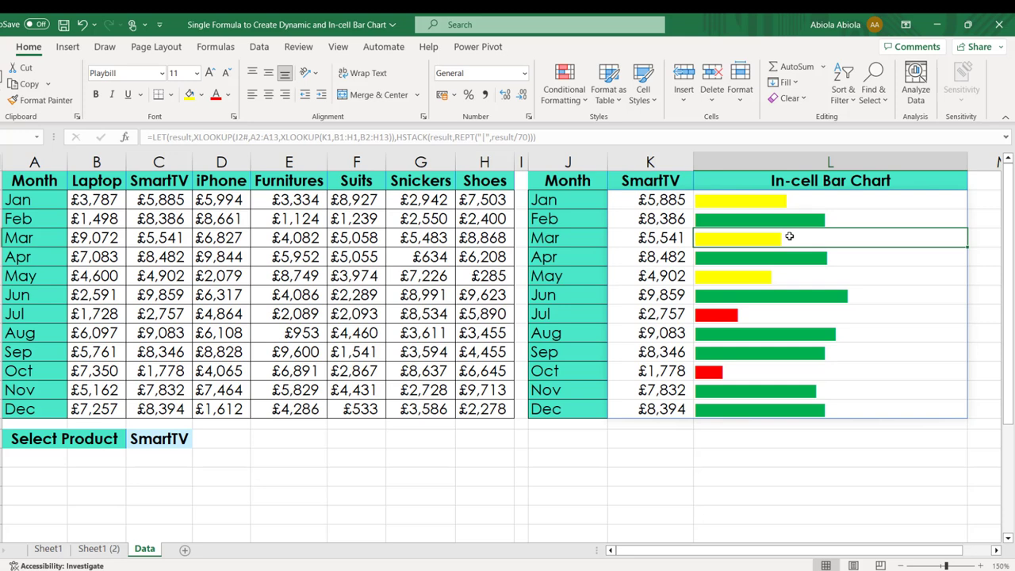
drag(750, 203, 778, 405)
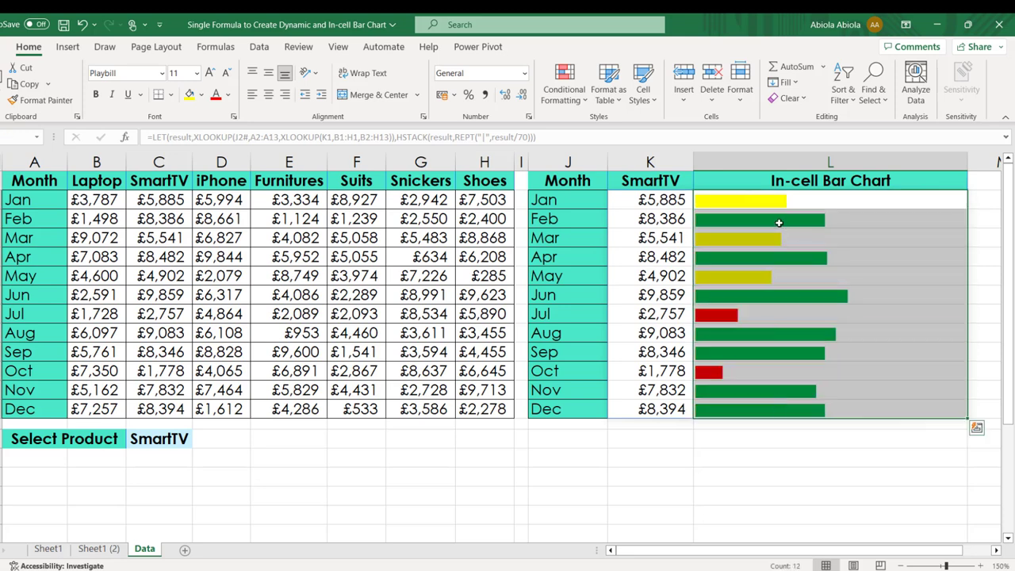
Step: Test the bar chart by switching the product in C15 to Laptop and finally to iPhone
click(169, 439)
click(198, 441)
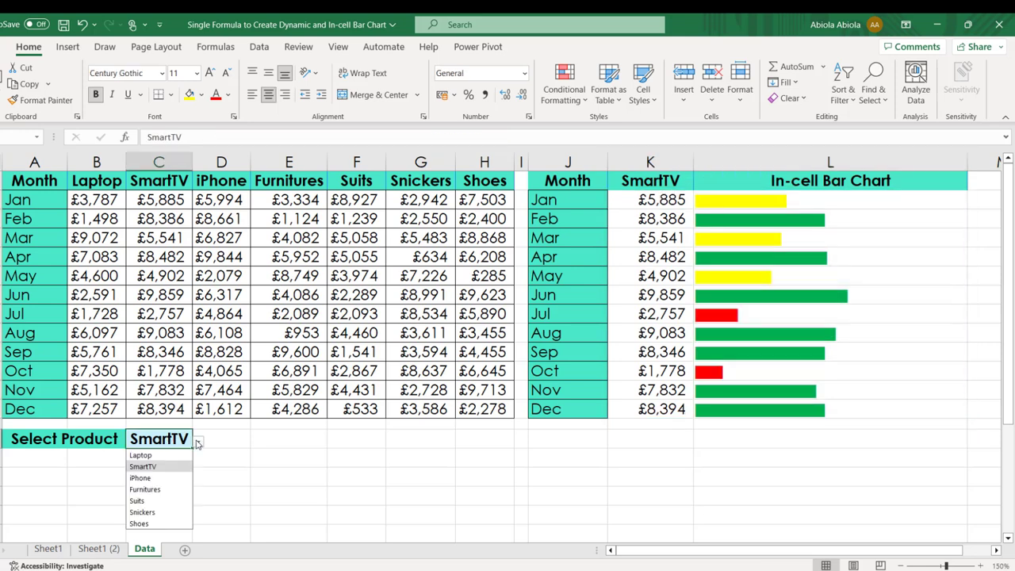
click(141, 456)
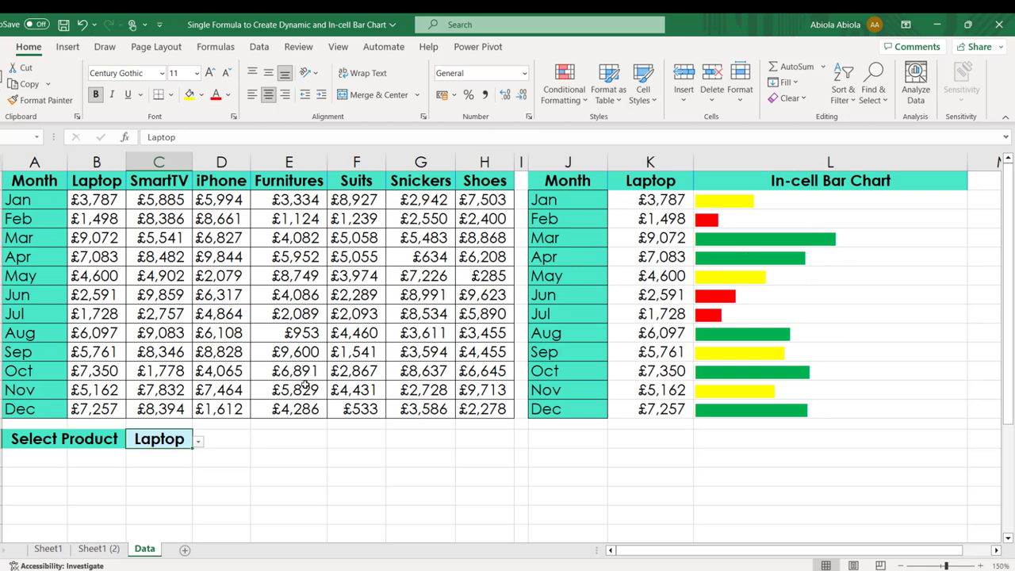
click(199, 443)
click(141, 478)
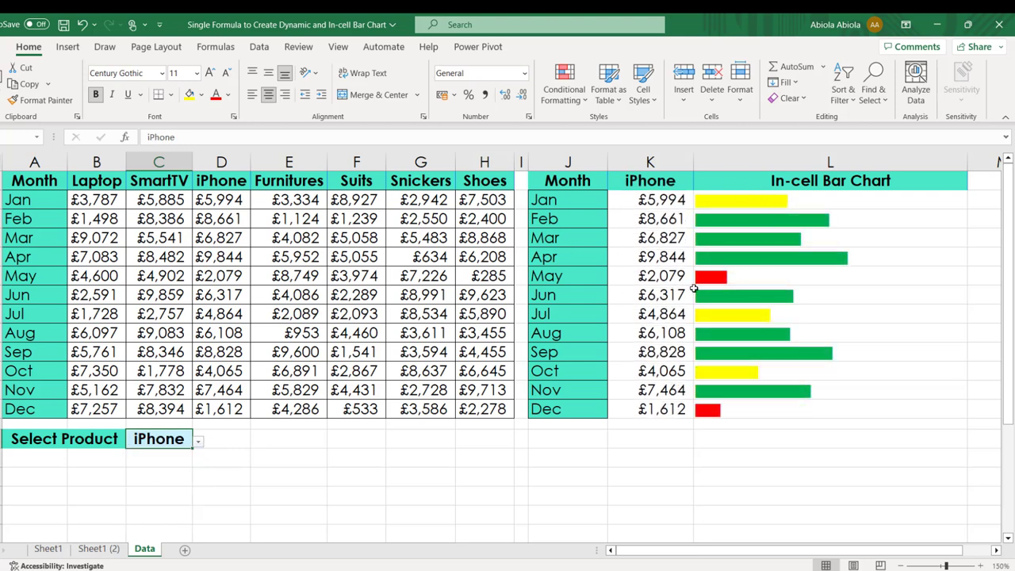
Step: Check several iPhone bars in column L and open the Conditional Formatting Rules Manager for them
click(740, 207)
click(754, 222)
click(766, 258)
click(770, 279)
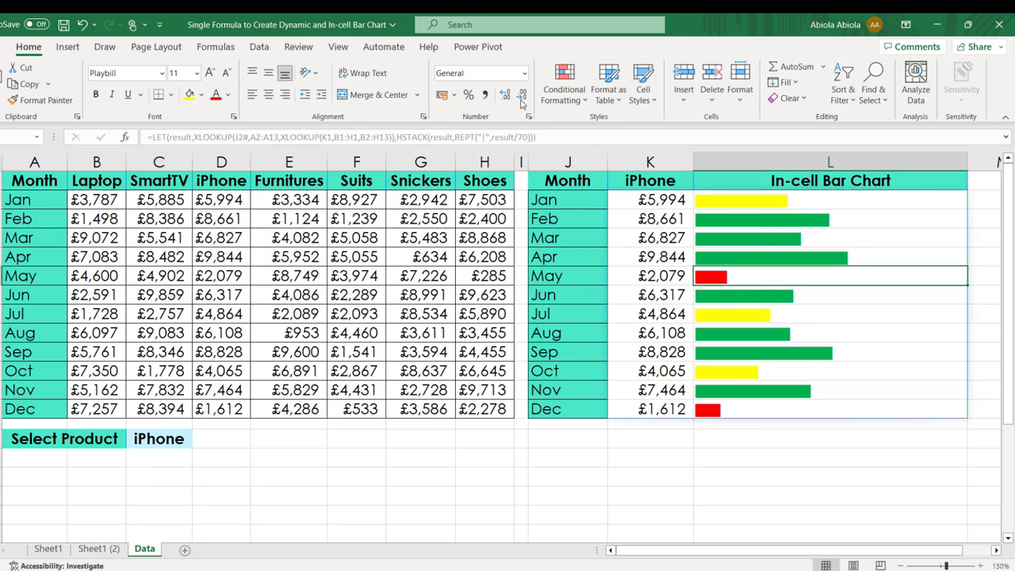
click(568, 95)
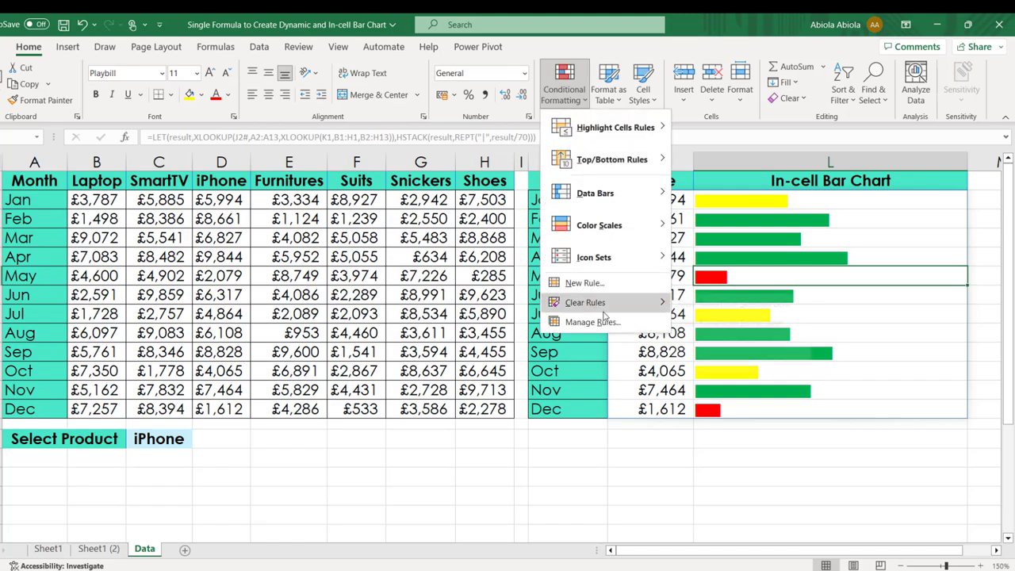
click(593, 321)
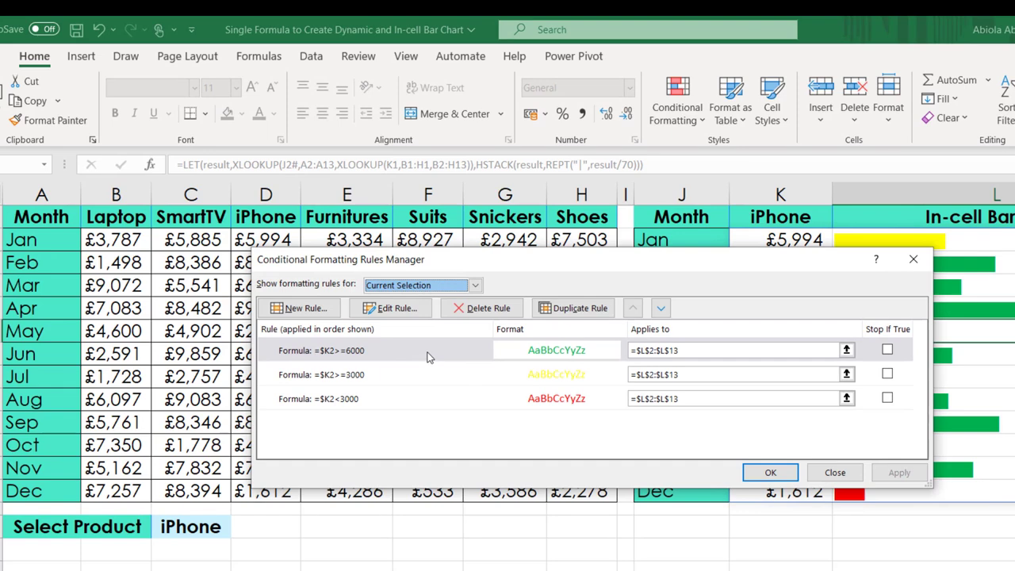
Step: Inspect the formula and format of the green, yellow and red bar rules without changes, and close the rules manager
double_click(432, 357)
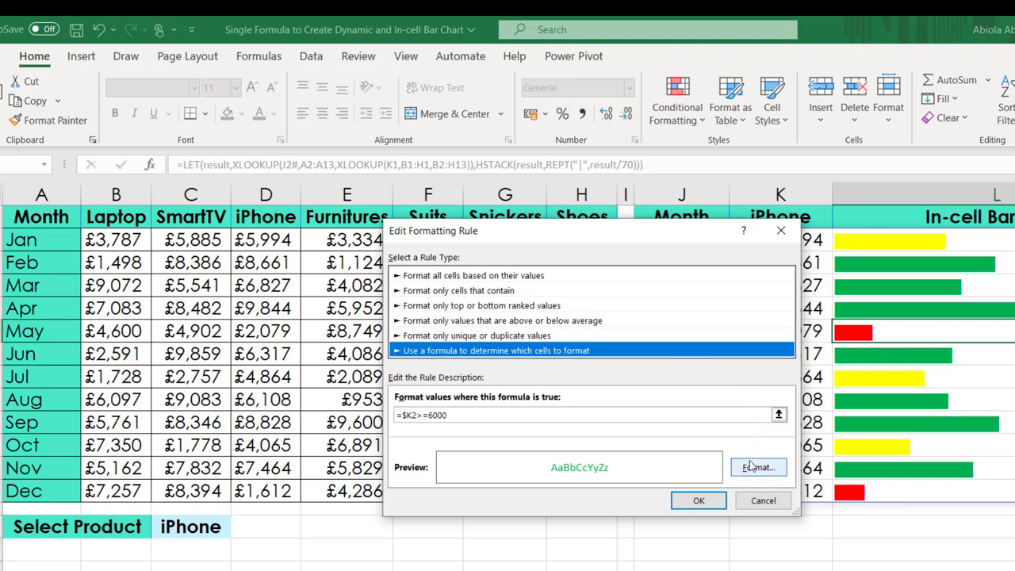
click(780, 231)
double_click(371, 375)
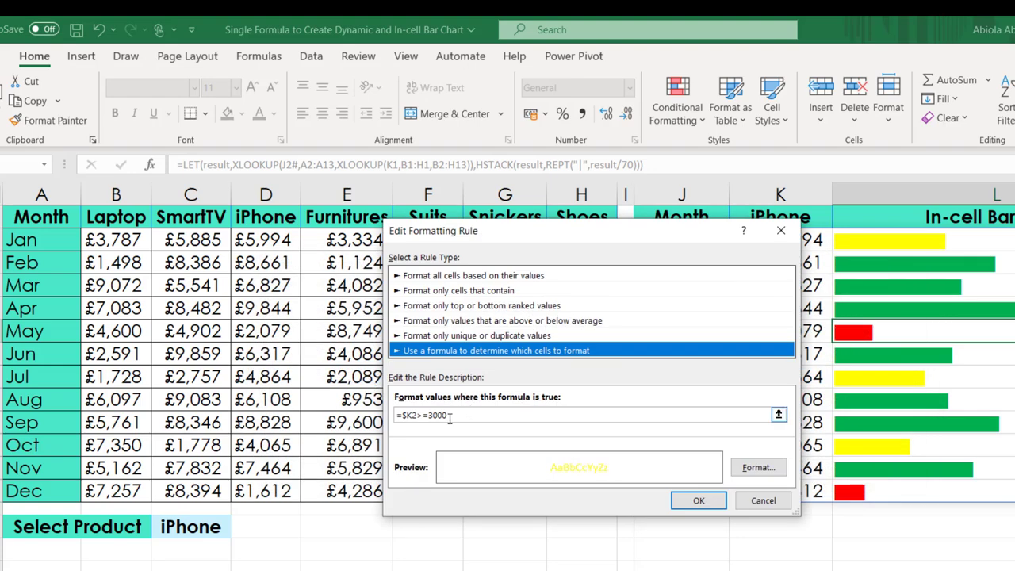
click(763, 502)
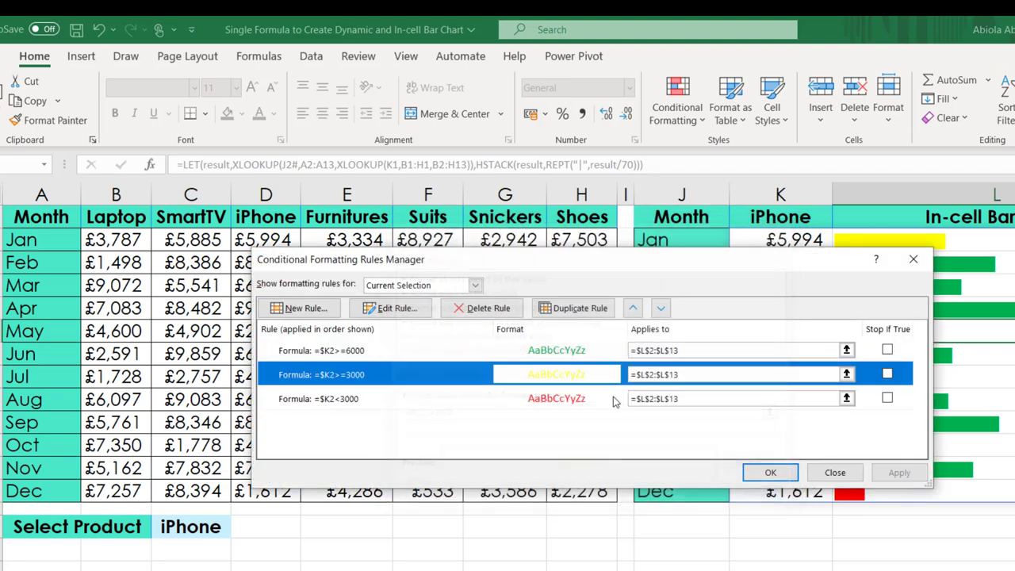
click(353, 402)
double_click(353, 399)
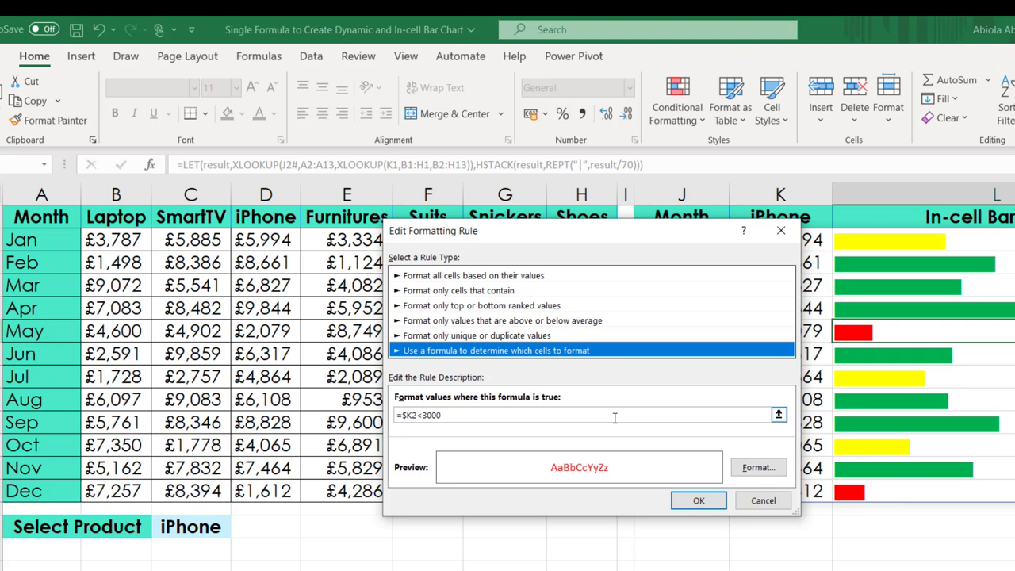
click(762, 500)
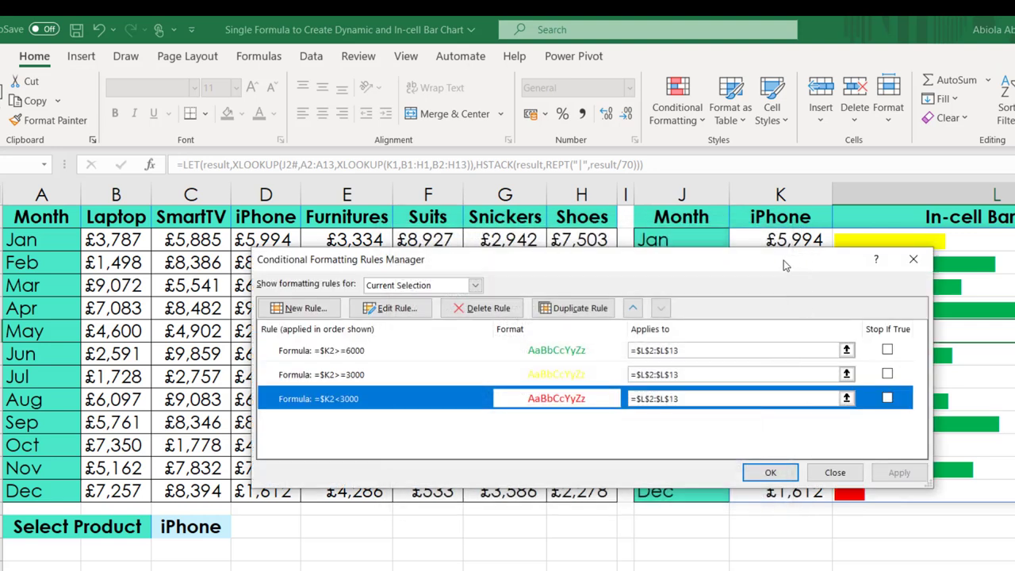
click(913, 258)
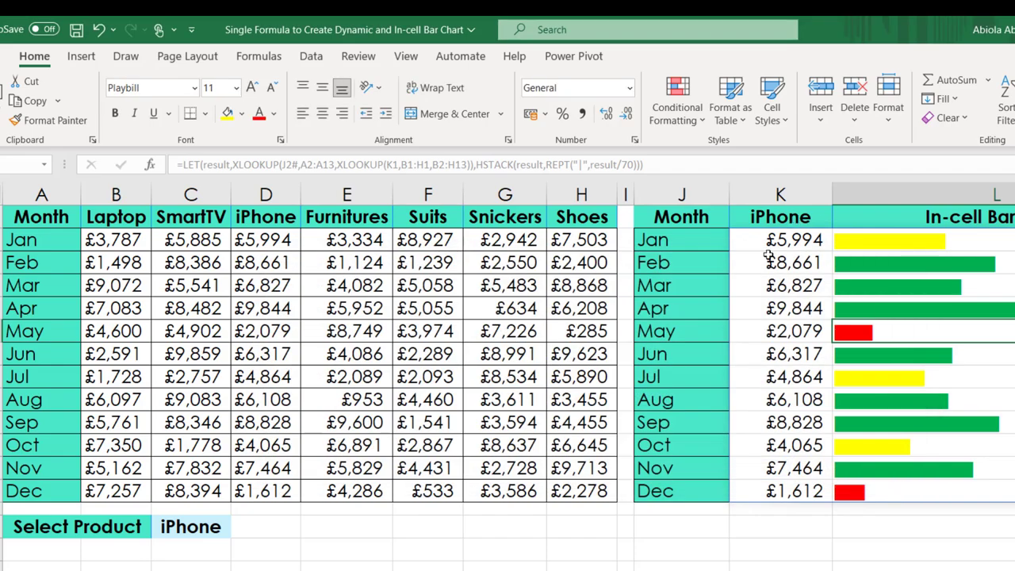